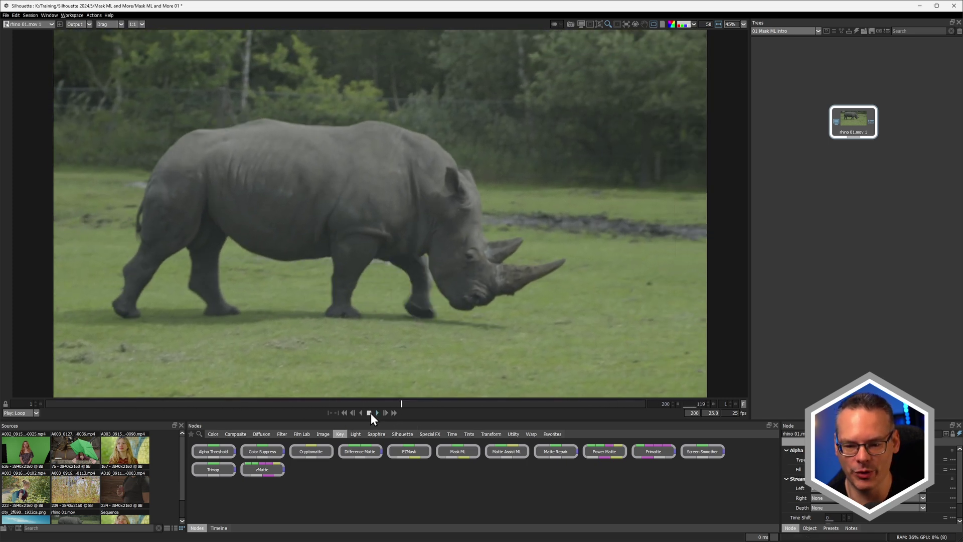
Stop the rhino clip's playback and attach a Mask ML node to the rhino 01.mov source
{"action": "left_click", "coordinate": [369, 413]}
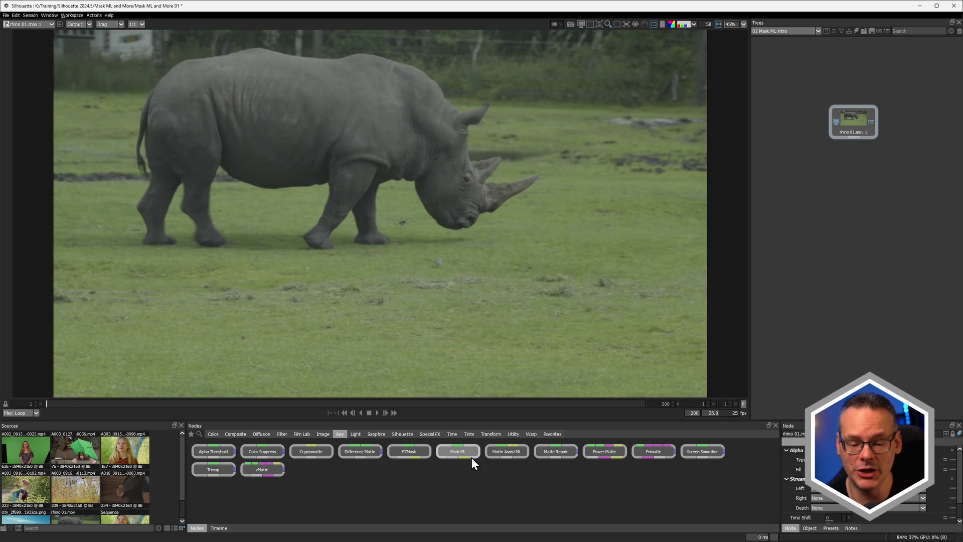
{"action": "left_click_drag", "start_coordinate": [466, 453], "coordinate": [844, 135]}
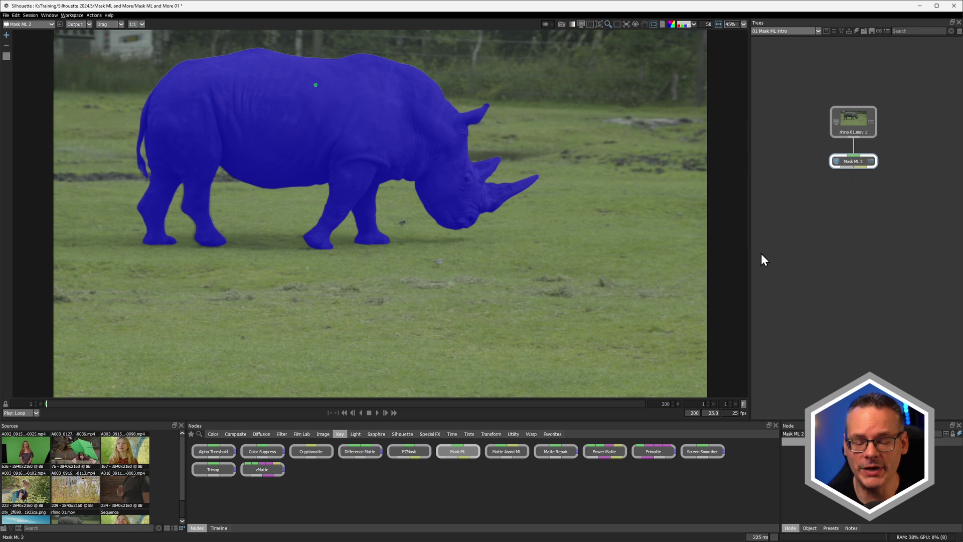
Add a Matte Assist ML node for the rhino mask and set its Reference Frames to Keyframes (data port)
{"action": "key", "text": "Tab"}
{"action": "type", "text": "ma"}
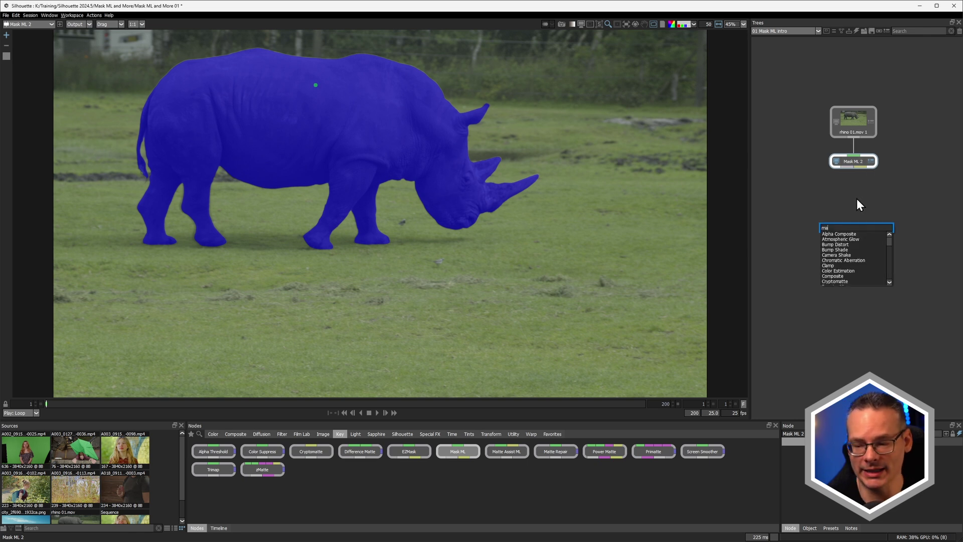
{"action": "type", "text": "tte"}
{"action": "key", "text": "Down"}
{"action": "key", "text": "Down"}
{"action": "key", "text": "Down"}
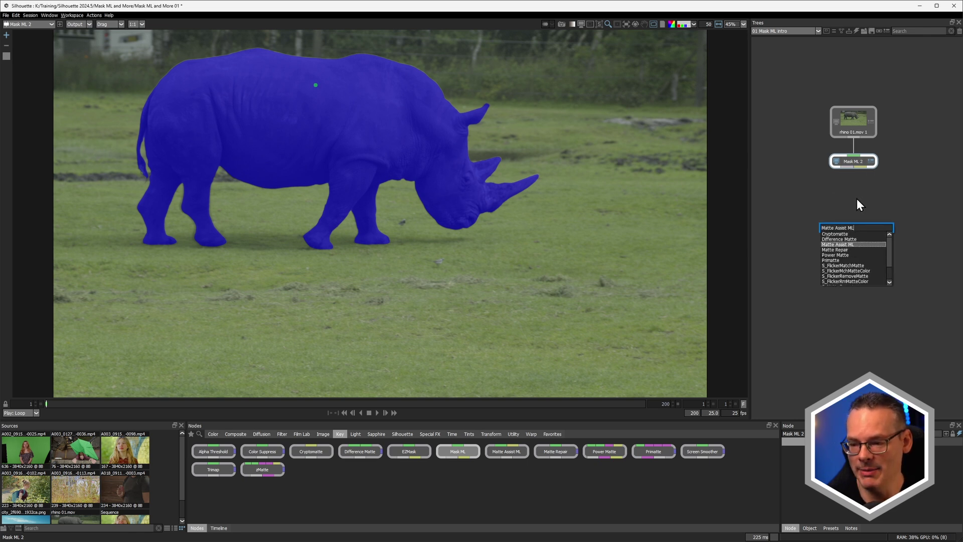
{"action": "key", "text": "Return"}
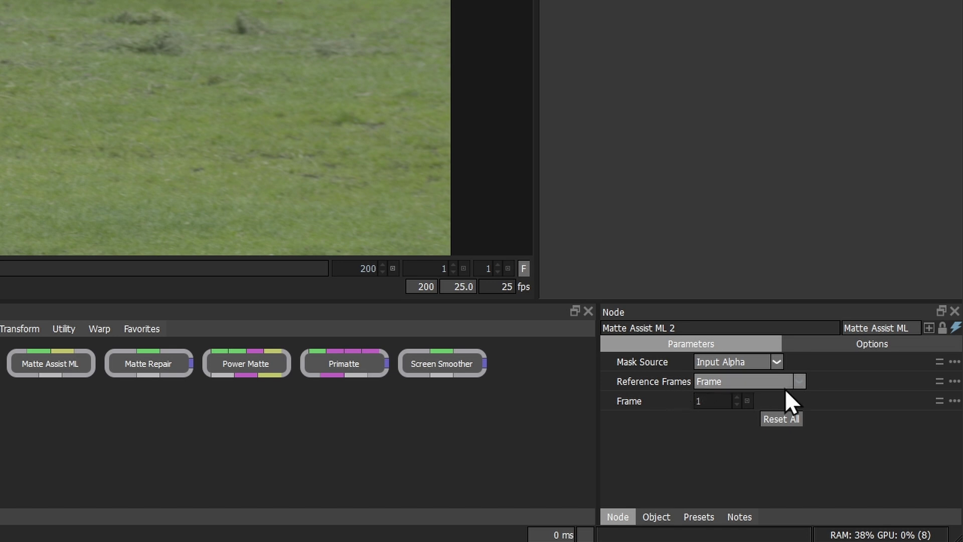
{"action": "left_click", "coordinate": [789, 384]}
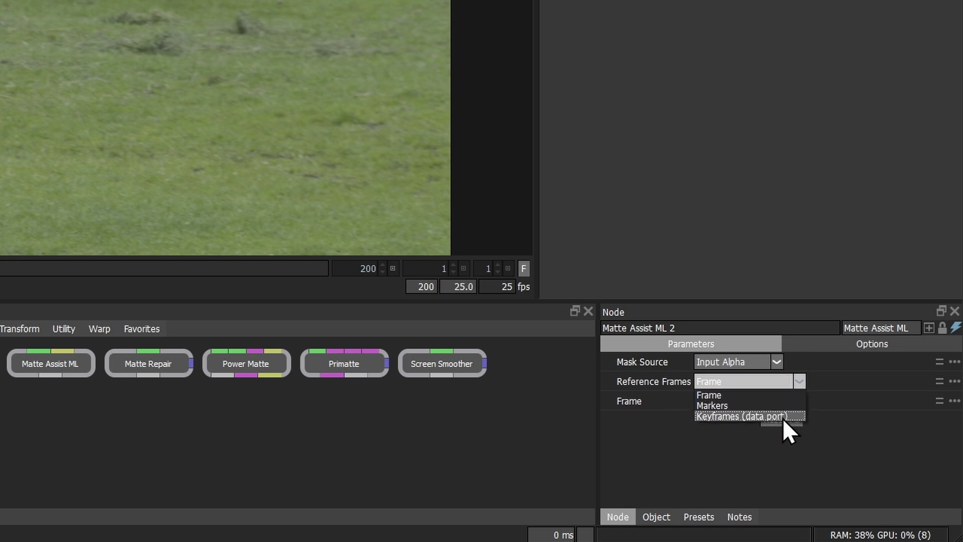
{"action": "left_click", "coordinate": [782, 417]}
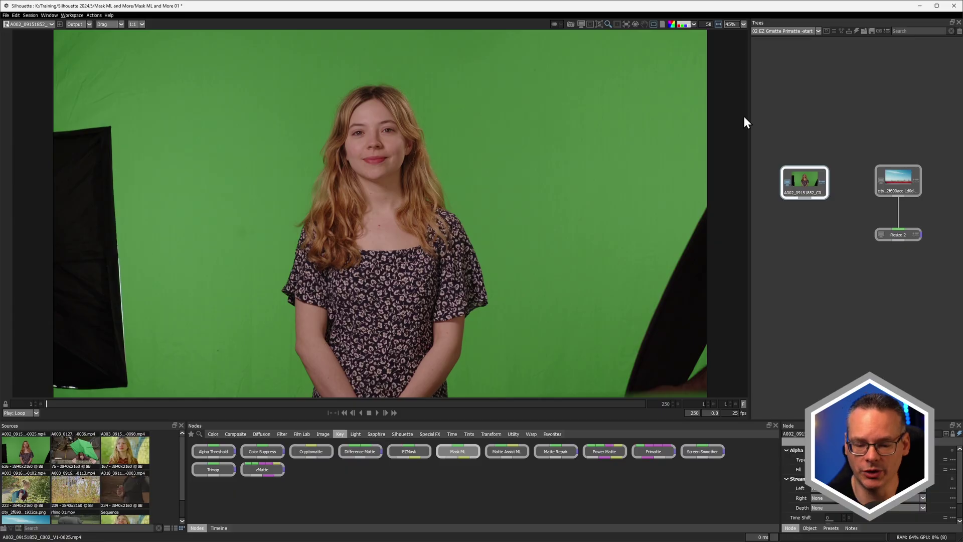
Attach a Mask ML node to the green-screen clip and place include points on the woman's forehead and lower dress
{"action": "left_click", "coordinate": [450, 452]}
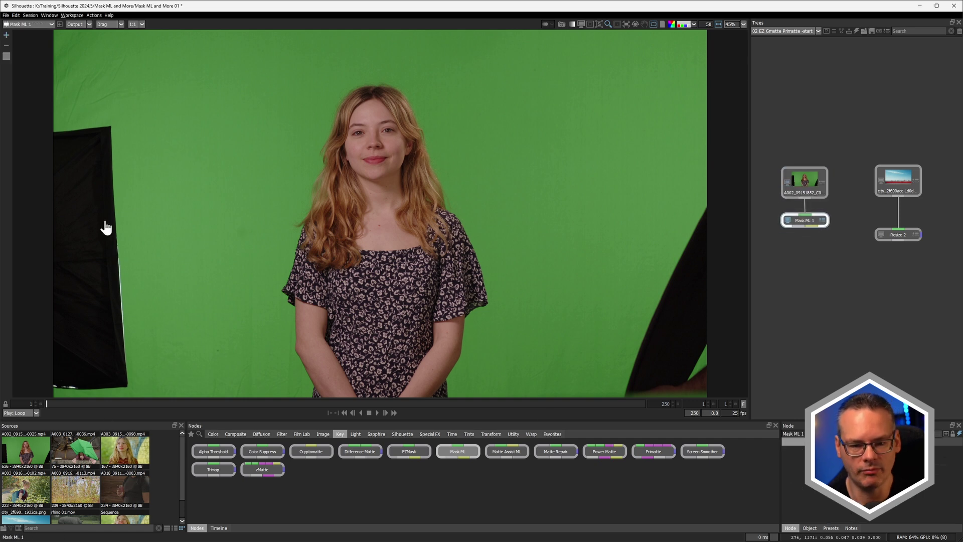
{"action": "left_click", "coordinate": [374, 117]}
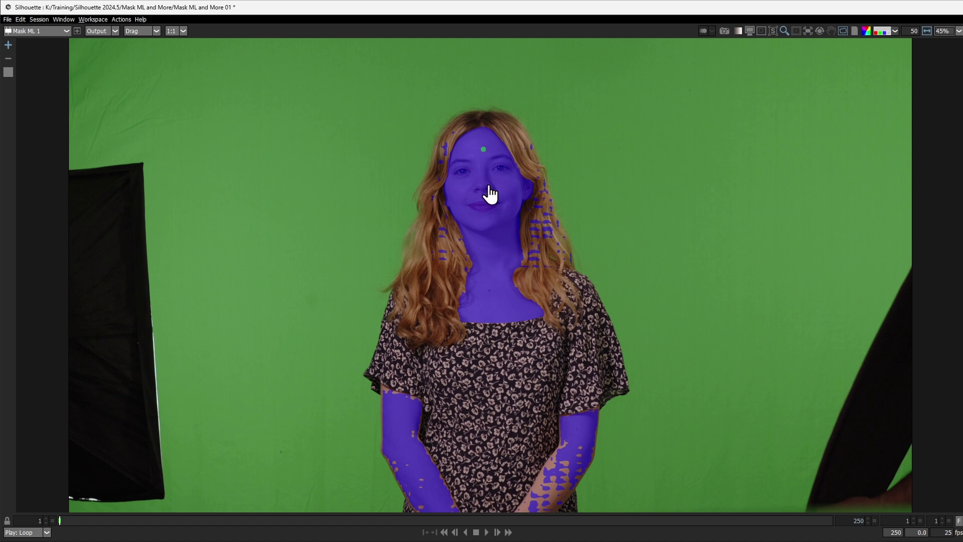
{"action": "left_click", "coordinate": [493, 462]}
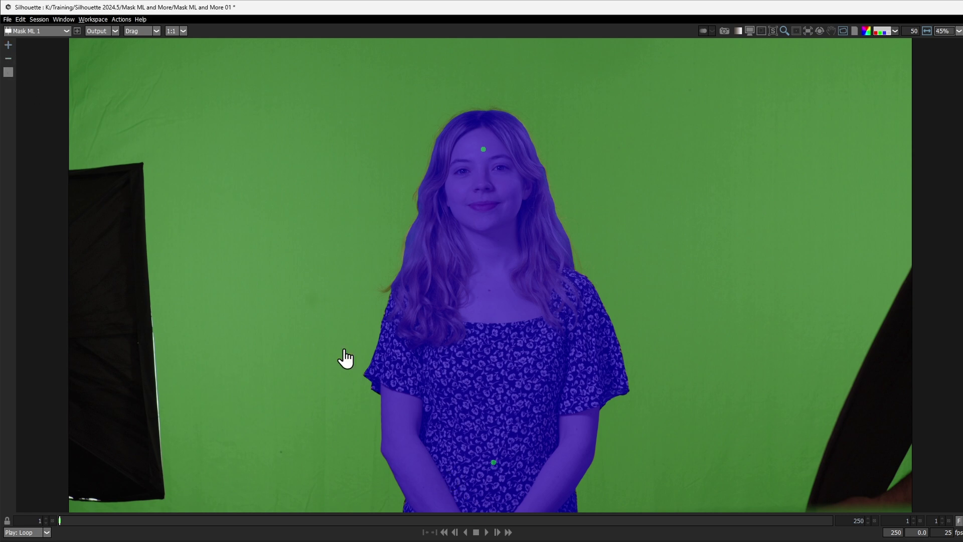
Try excluding both bare arms from the mask with subtract points, then reset the Mask ML node
{"action": "left_click", "coordinate": [410, 449], "text": "alt"}
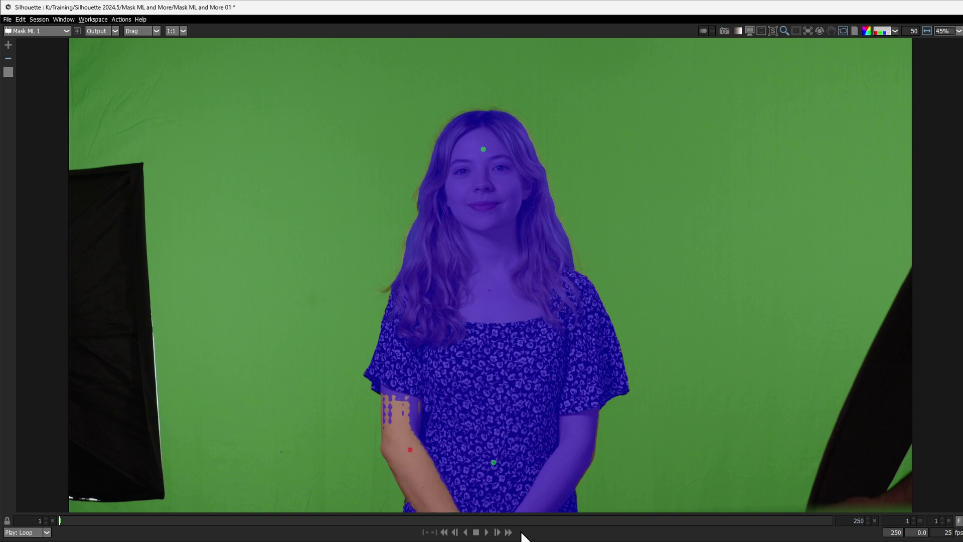
{"action": "left_click", "coordinate": [412, 410], "text": "alt"}
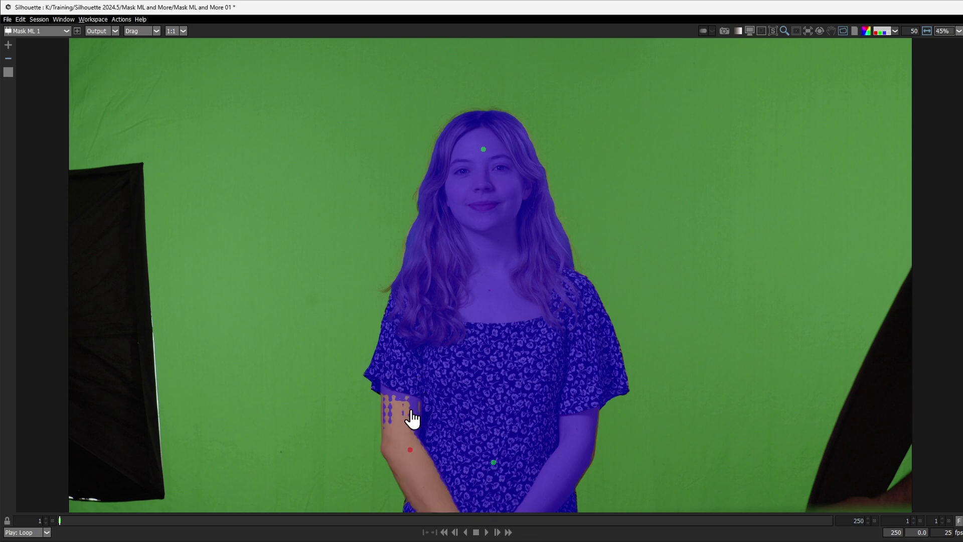
{"action": "left_click", "coordinate": [567, 476], "text": "alt"}
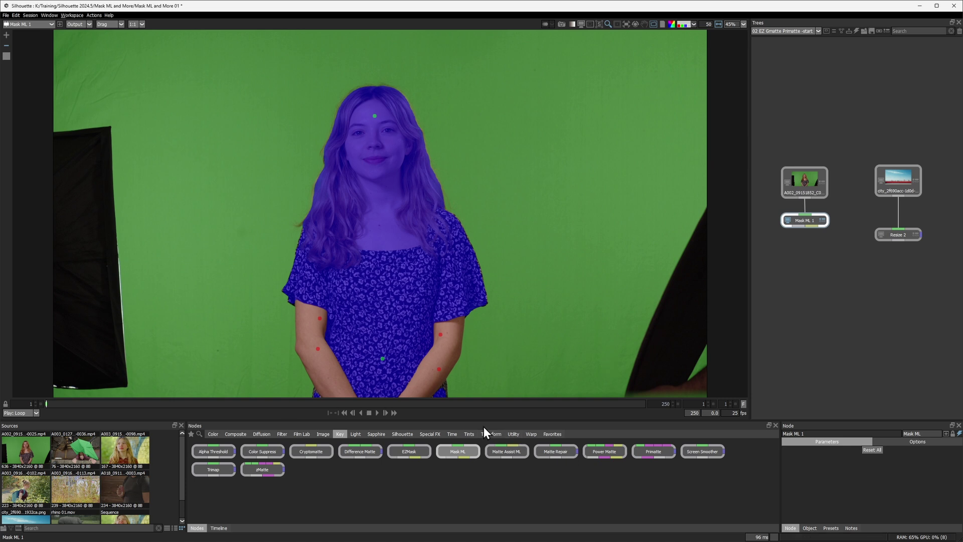
{"action": "left_click", "coordinate": [872, 450]}
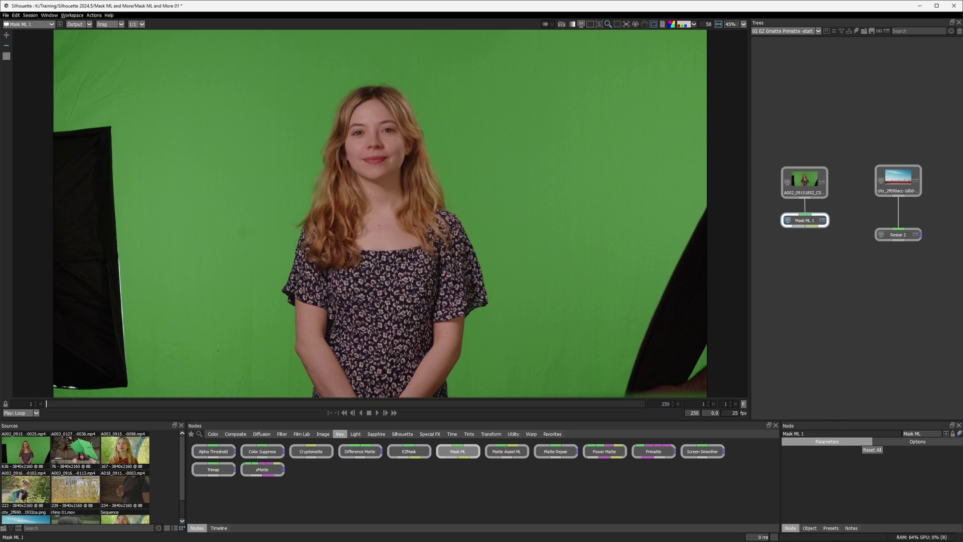
Try masking with a selection box around the woman's face and upper chest, then reset the Mask ML node
{"action": "left_click", "coordinate": [6, 57]}
{"action": "left_click_drag", "start_coordinate": [344, 107], "coordinate": [406, 248]}
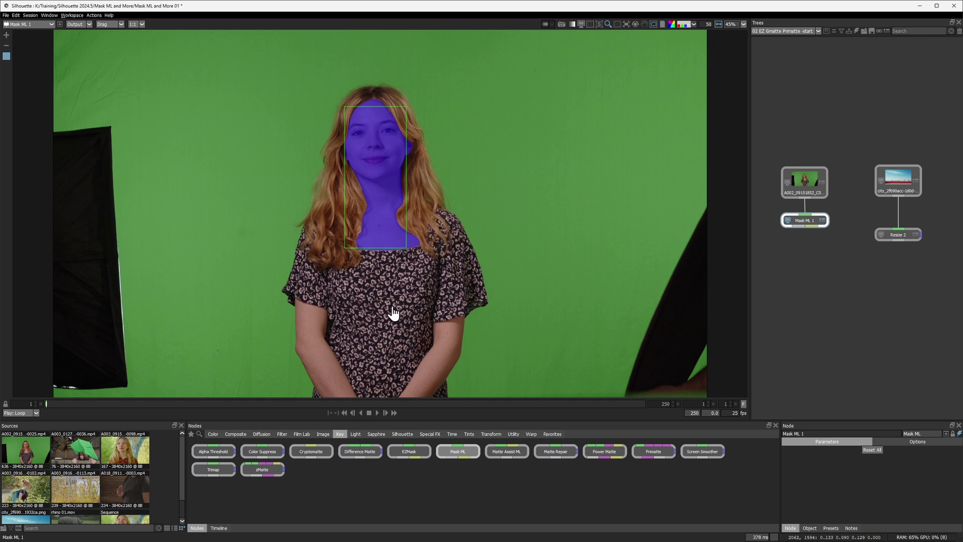
{"action": "left_click", "coordinate": [878, 450]}
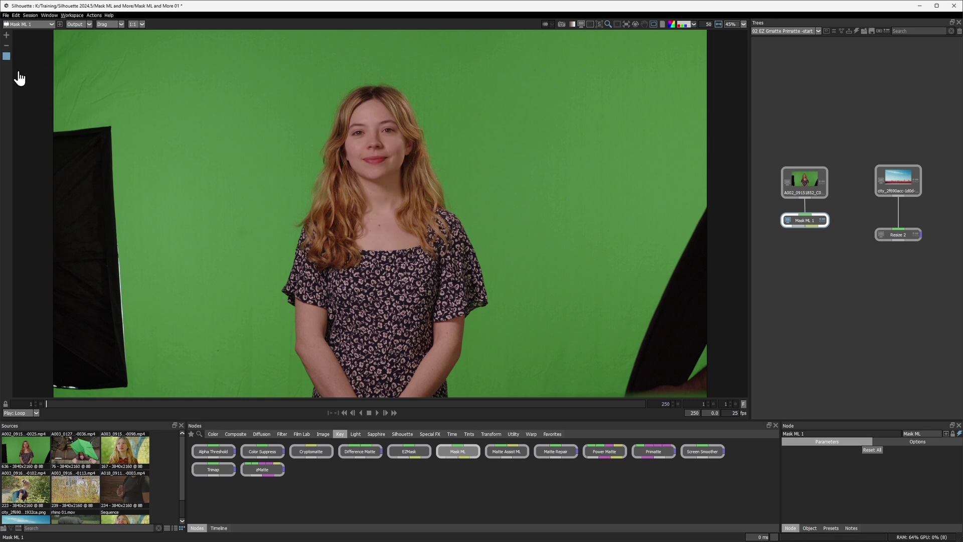
Mask the whole woman with include points on her forehead and the middle of her dress
{"action": "left_click", "coordinate": [6, 35]}
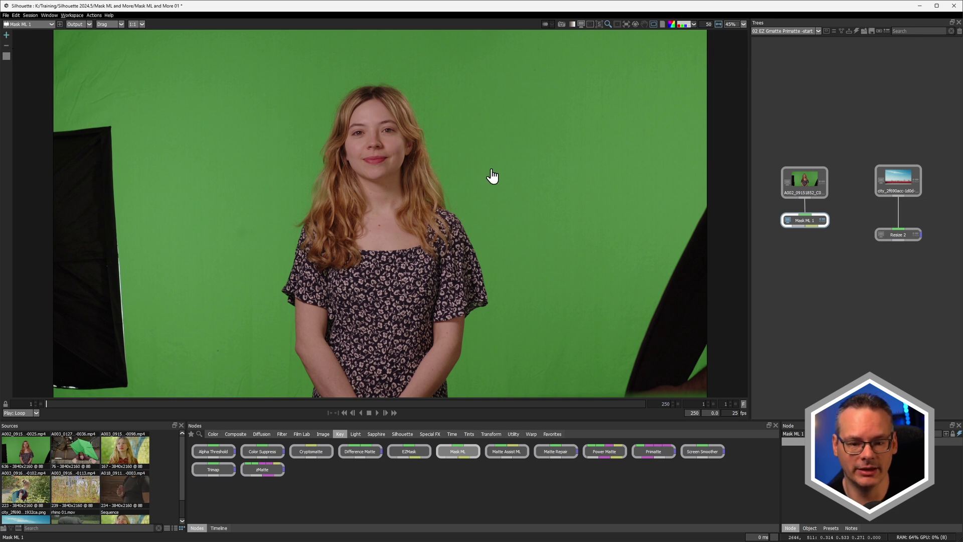
{"action": "left_click", "coordinate": [373, 109]}
{"action": "left_click", "coordinate": [377, 308]}
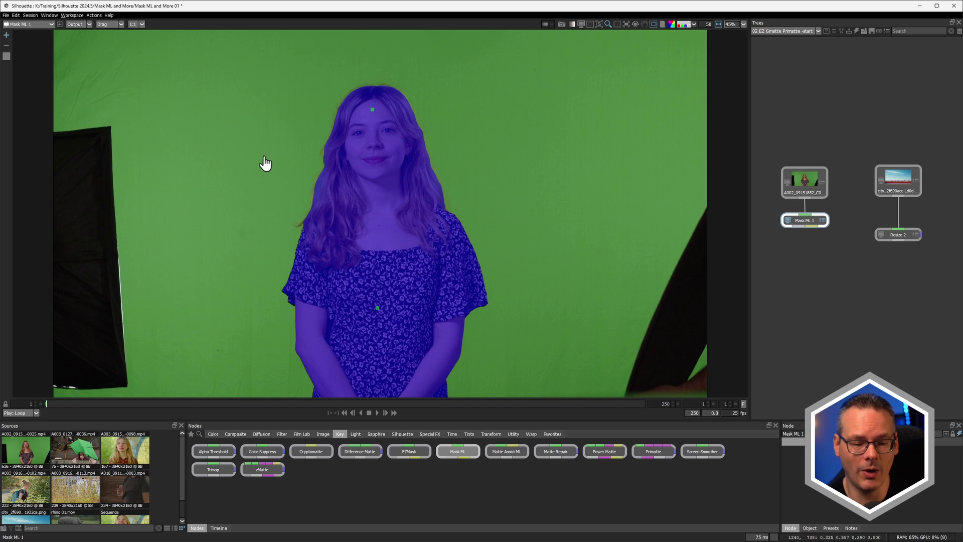
{"action": "left_click", "coordinate": [310, 318], "text": "alt"}
{"action": "left_click", "coordinate": [428, 369], "text": "alt"}
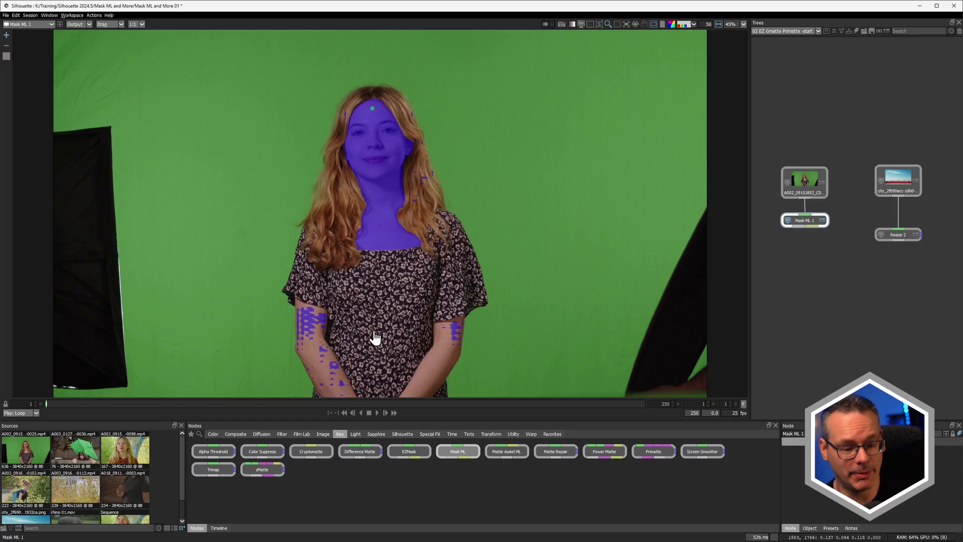
{"action": "left_click", "coordinate": [375, 329]}
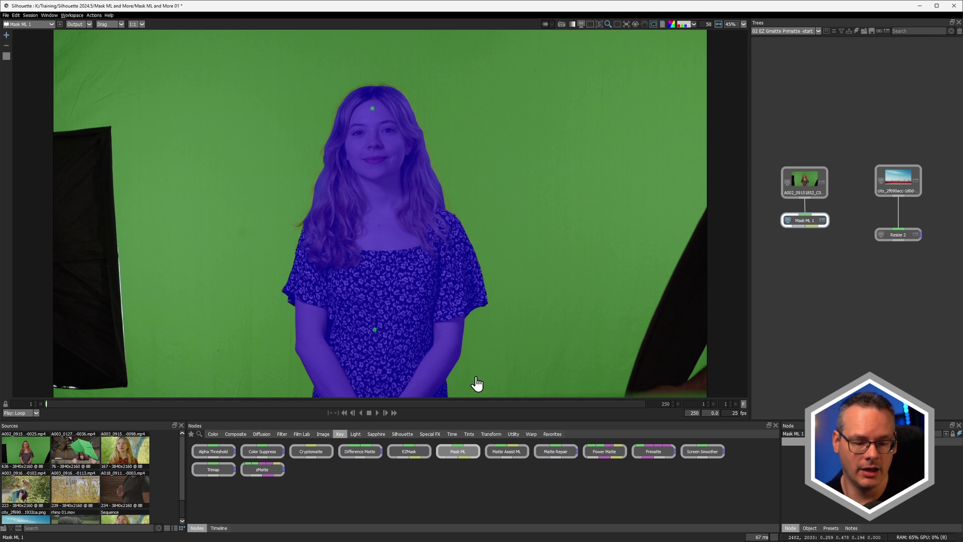
Examine the edges of the woman's alpha matte up close and return to the colour image
{"action": "key", "text": "a"}
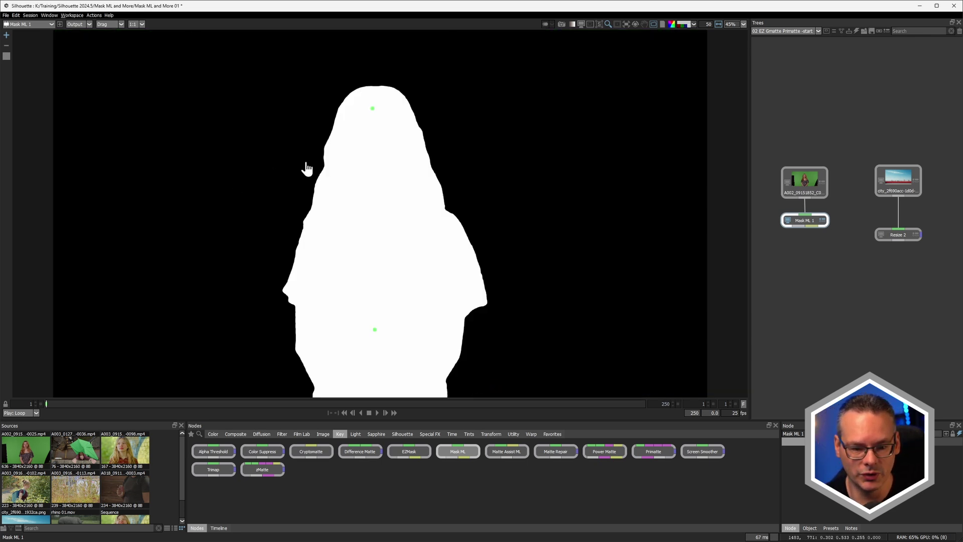
{"action": "scroll", "coordinate": [307, 169], "scroll_direction": "up", "scroll_amount": 4}
{"action": "left_click_drag", "start_coordinate": [291, 199], "coordinate": [335, 121]}
{"action": "left_click_drag", "start_coordinate": [287, 342], "coordinate": [200, 166]}
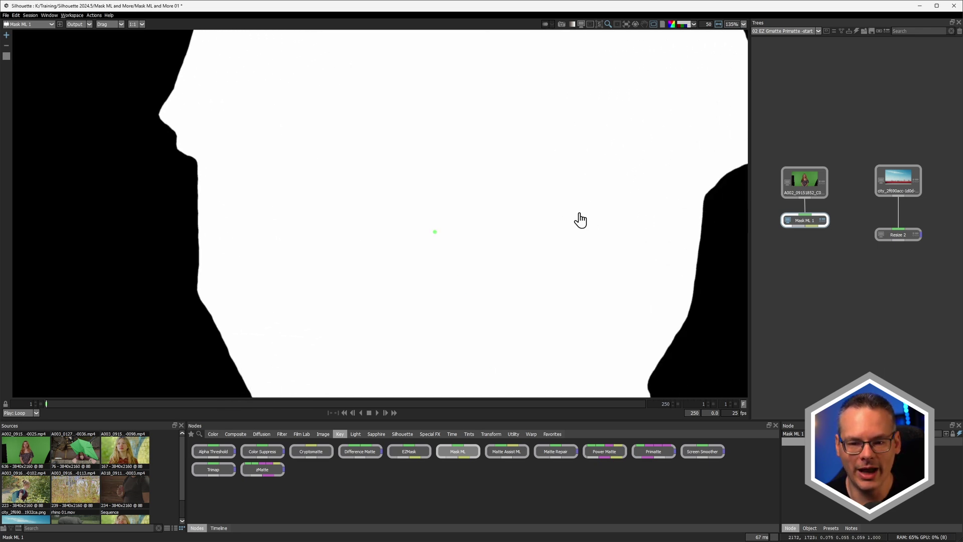
{"action": "left_click_drag", "start_coordinate": [580, 156], "coordinate": [481, 322]}
{"action": "scroll", "coordinate": [454, 204], "scroll_direction": "down", "scroll_amount": 2}
{"action": "scroll", "coordinate": [455, 204], "scroll_direction": "down", "scroll_amount": 4}
{"action": "key", "text": "a"}
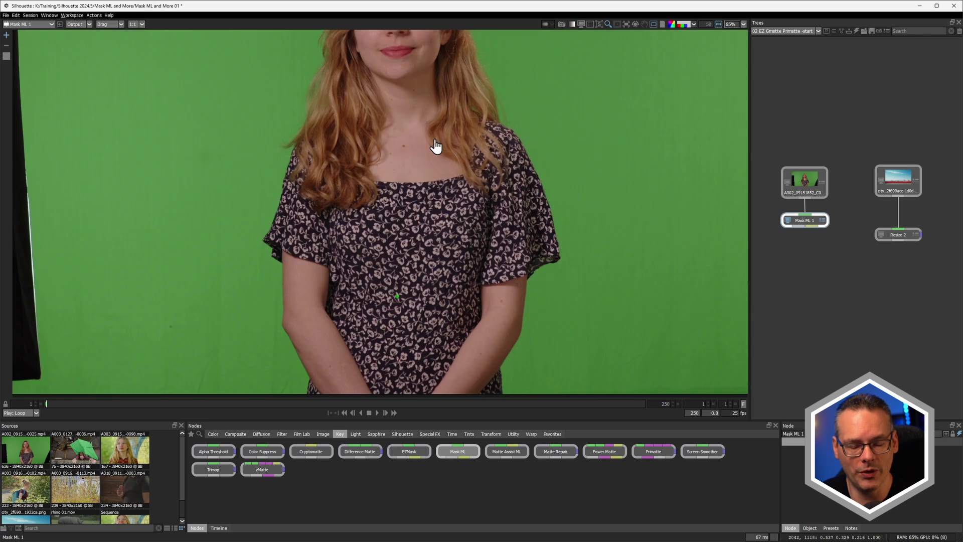
{"action": "left_click_drag", "start_coordinate": [436, 145], "coordinate": [479, 299]}
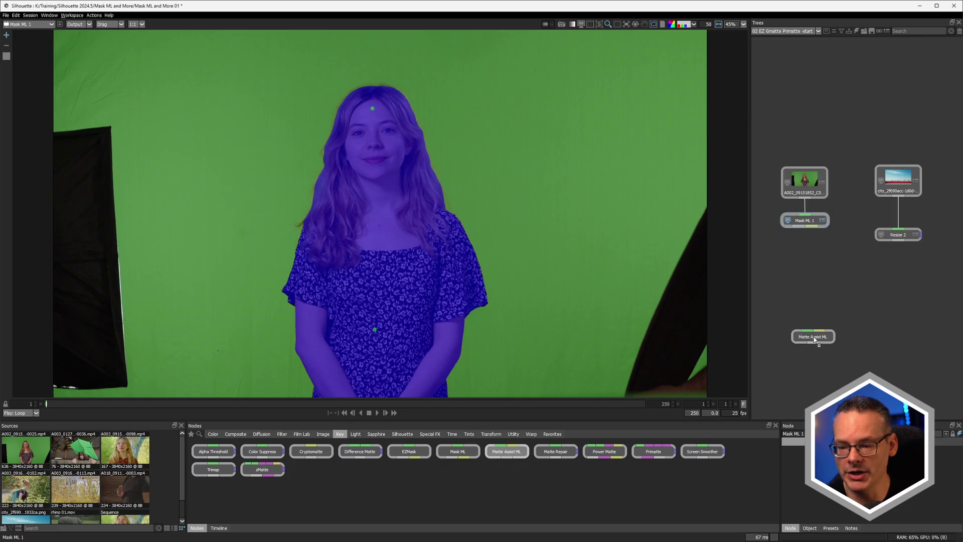
Attach a Matte Assist ML node below Mask ML 1 and stop playback after reviewing the propagated matte
{"action": "left_click_drag", "start_coordinate": [813, 338], "coordinate": [805, 226]}
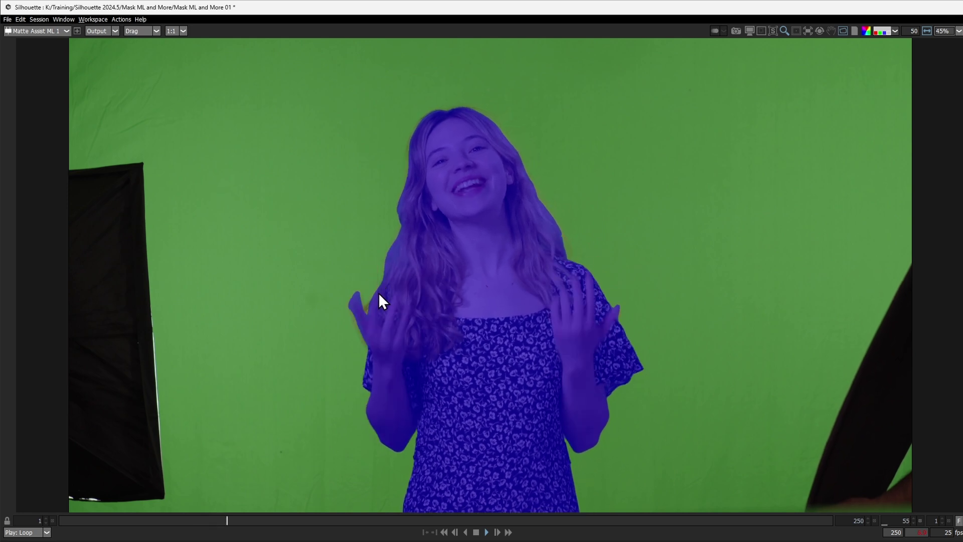
{"action": "left_click", "coordinate": [476, 532]}
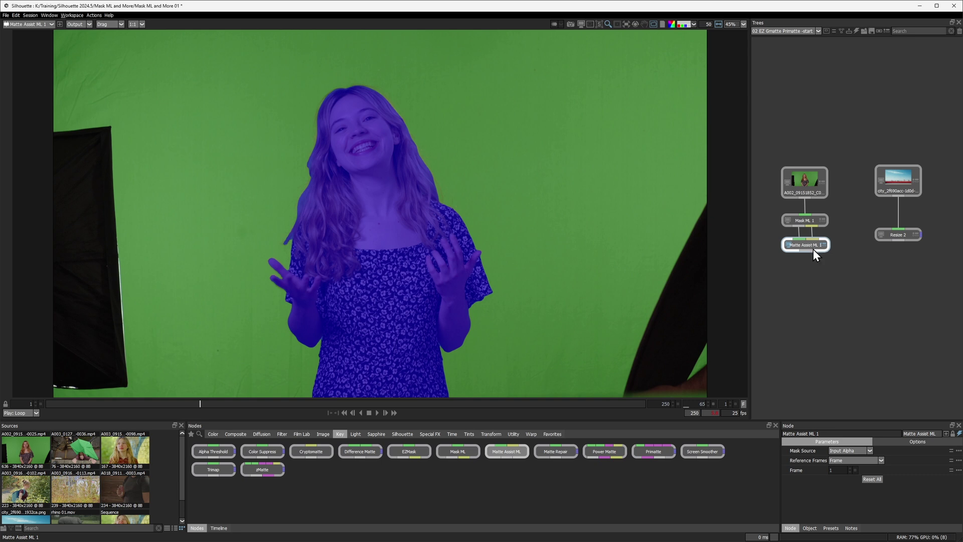
Add a Channel Blur node after Matte Assist ML 1 and set Blur Red, Blur Green and Blur Blue to 0
{"action": "key", "text": "Tab"}
{"action": "type", "text": "cha"}
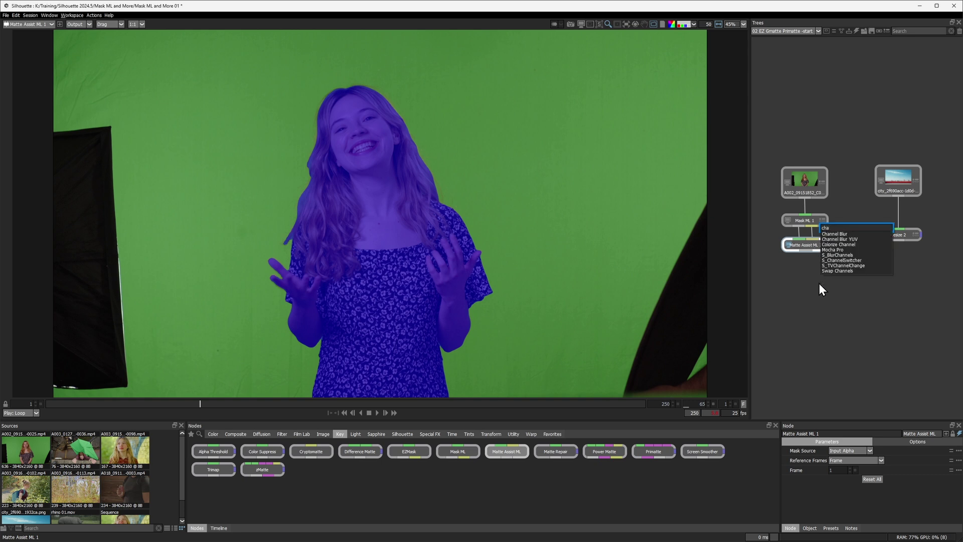
{"action": "key", "text": "Down"}
{"action": "key", "text": "Return"}
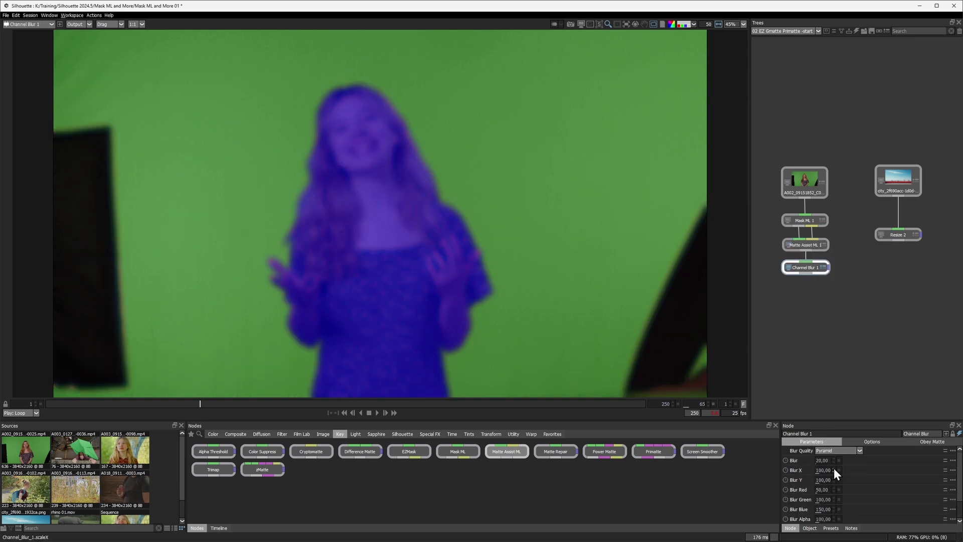
{"action": "scroll", "coordinate": [953, 476], "scroll_direction": "down", "scroll_amount": 3}
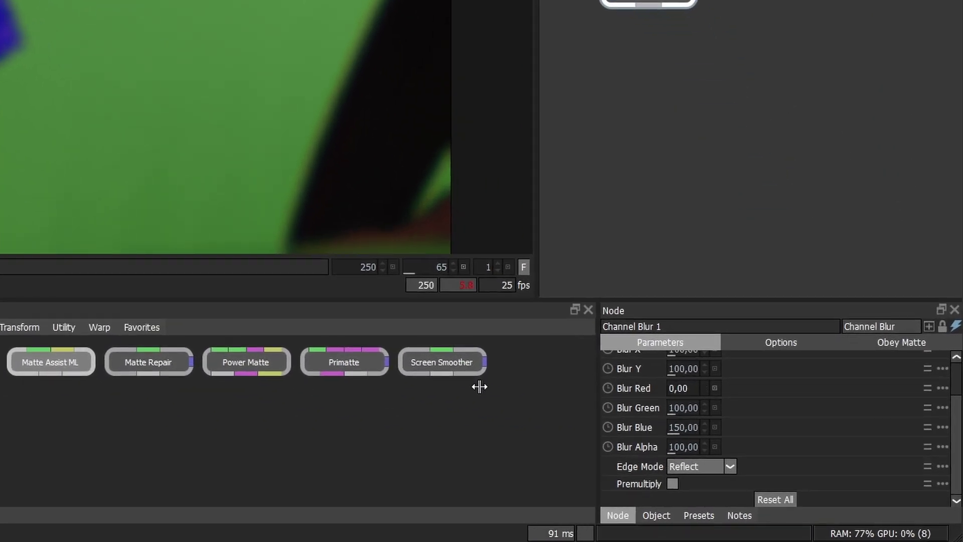
{"action": "left_click_drag", "start_coordinate": [667, 414], "coordinate": [459, 406]}
{"action": "left_click_drag", "start_coordinate": [665, 430], "coordinate": [344, 438]}
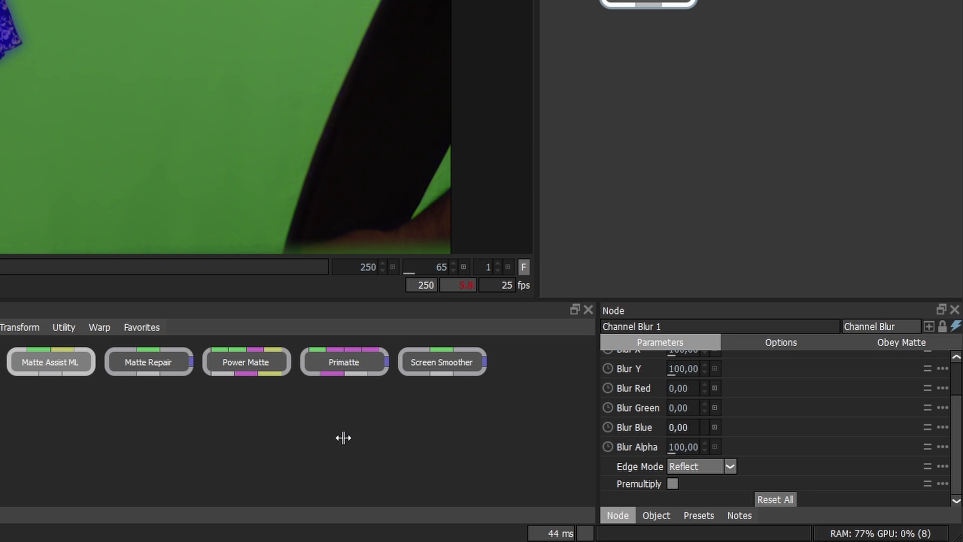
Increase the Channel Blur node's overall Blur until the alpha has a wide soft edge, and check it with the matte overlay
{"action": "key", "text": "a"}
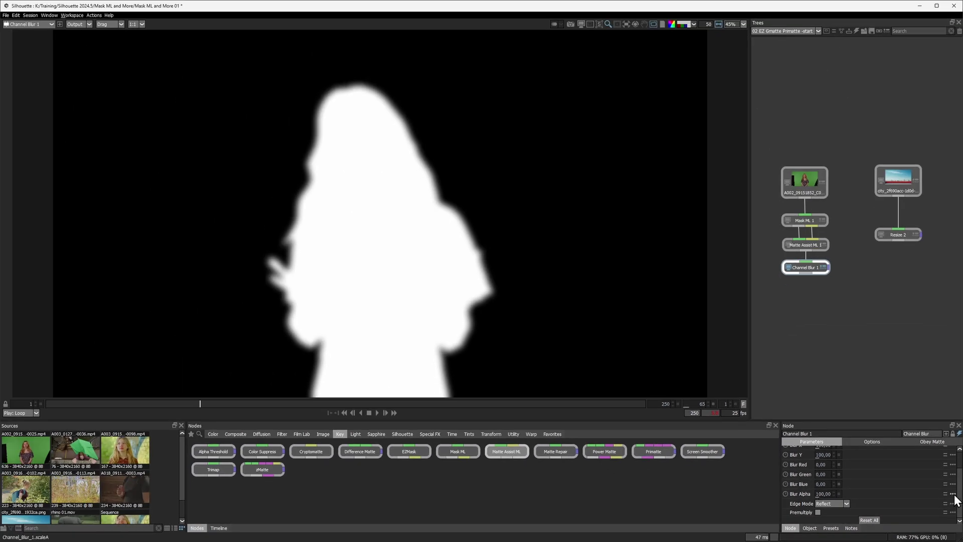
{"action": "scroll", "coordinate": [954, 499], "scroll_direction": "up", "scroll_amount": 3}
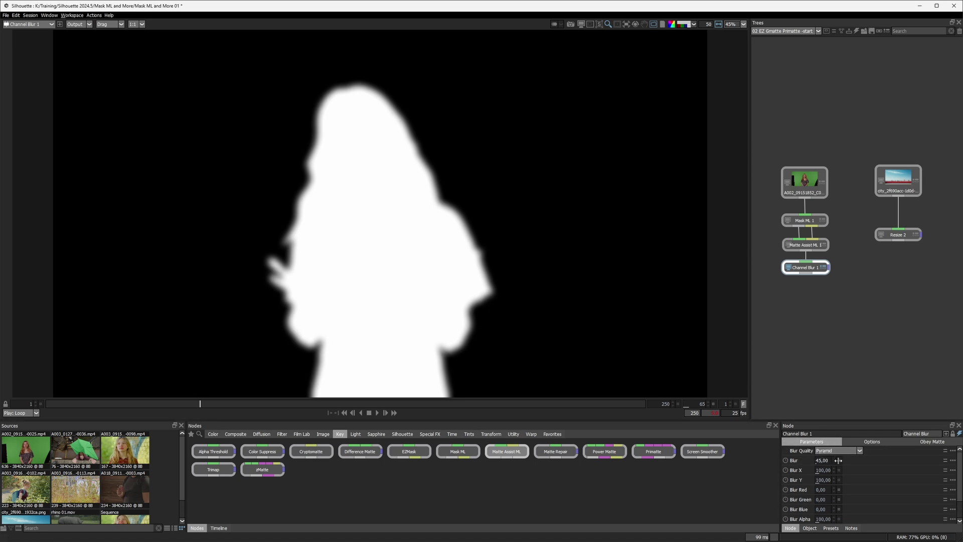
{"action": "left_click_drag", "start_coordinate": [838, 461], "coordinate": [876, 460]}
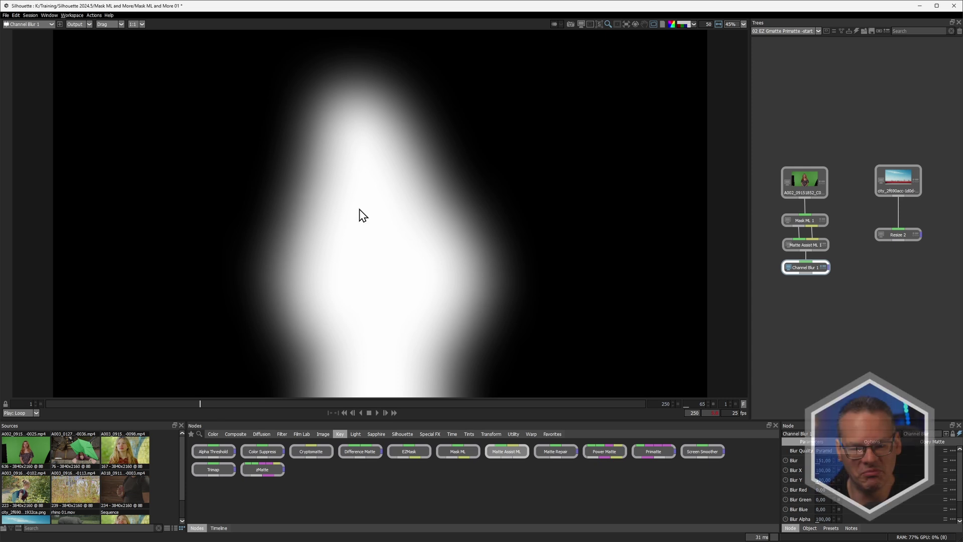
{"action": "key", "text": "a"}
{"action": "key", "text": "shift+a"}
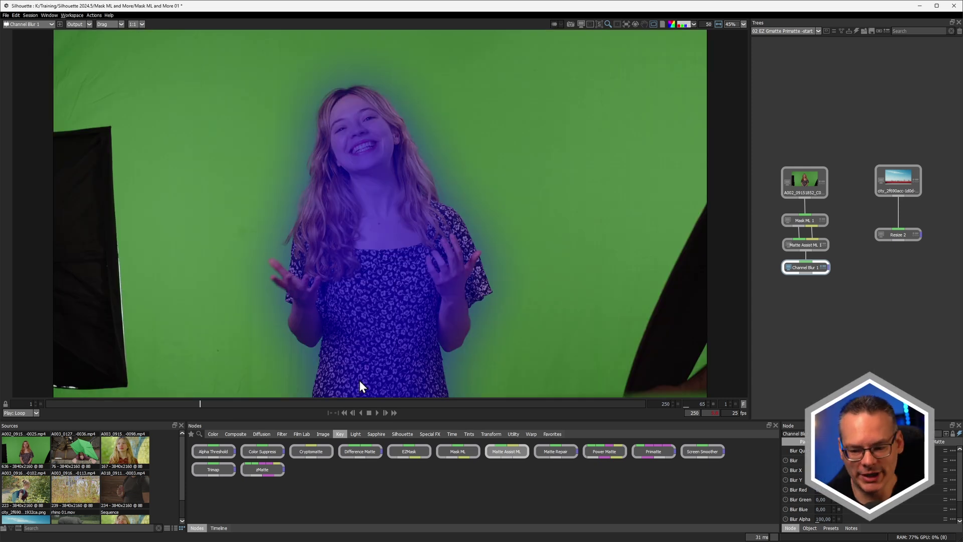
{"action": "key", "text": "a"}
{"action": "key", "text": "a"}
{"action": "key", "text": "a"}
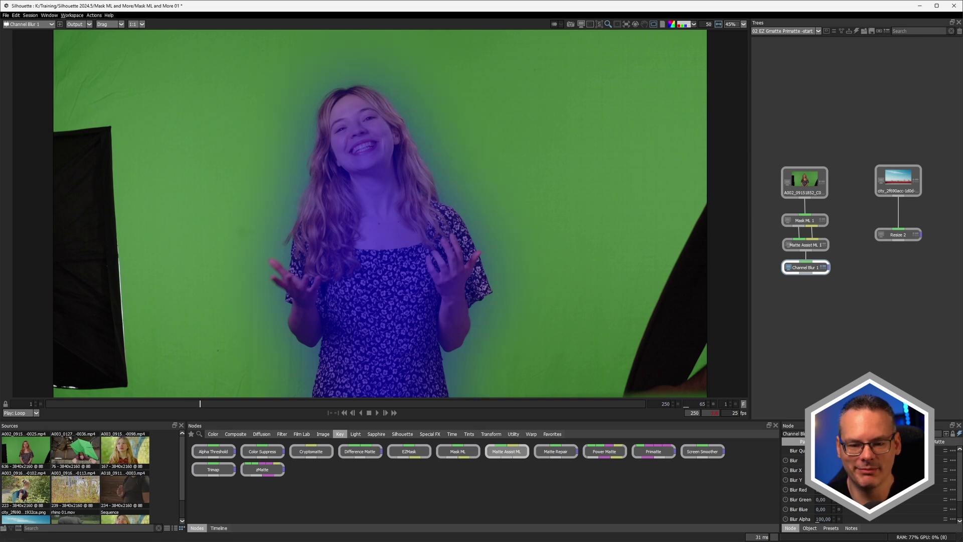
Add an Alpha Threshold node after Channel Blur 1, set its Amount to 12, and show the matte as an overlay
{"action": "key", "text": "a"}
{"action": "key", "text": "a"}
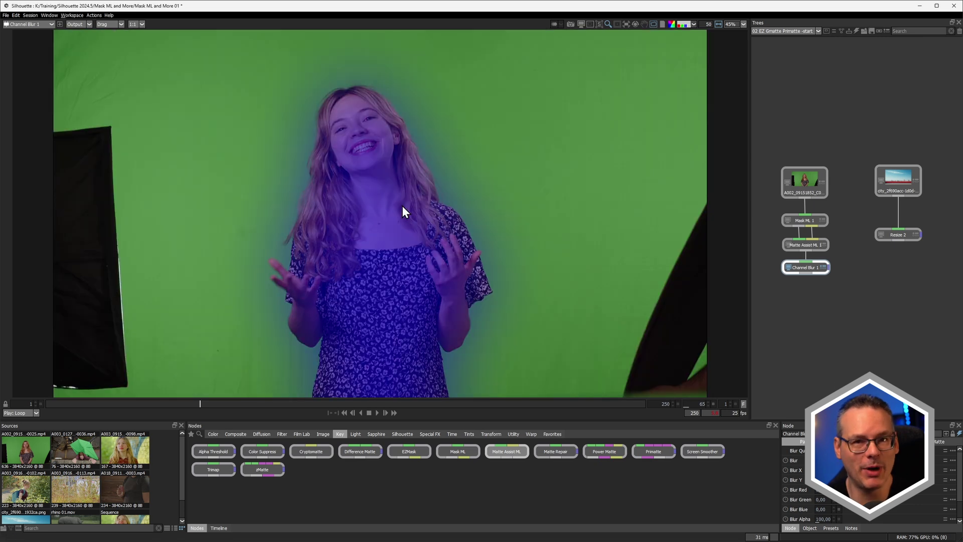
{"action": "key", "text": "a"}
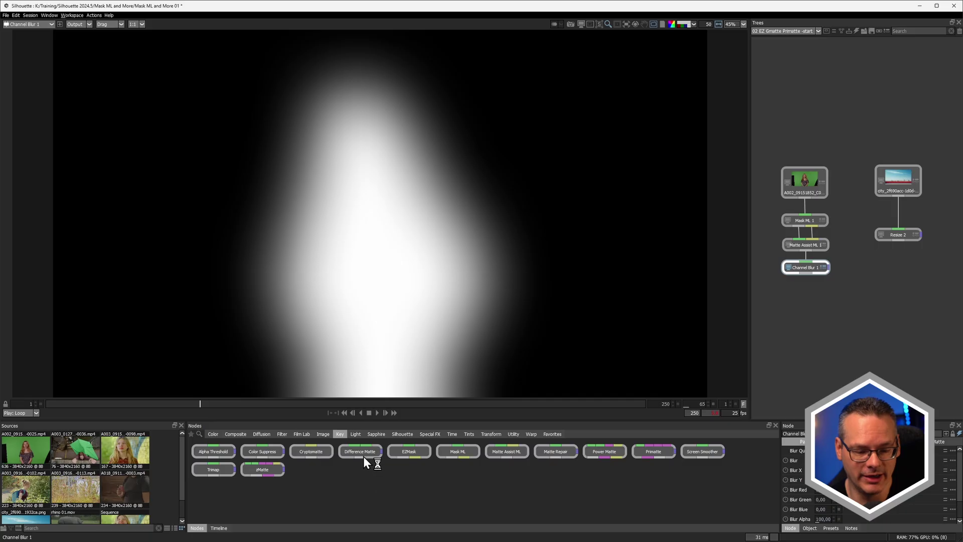
{"action": "left_click_drag", "start_coordinate": [217, 451], "coordinate": [799, 291]}
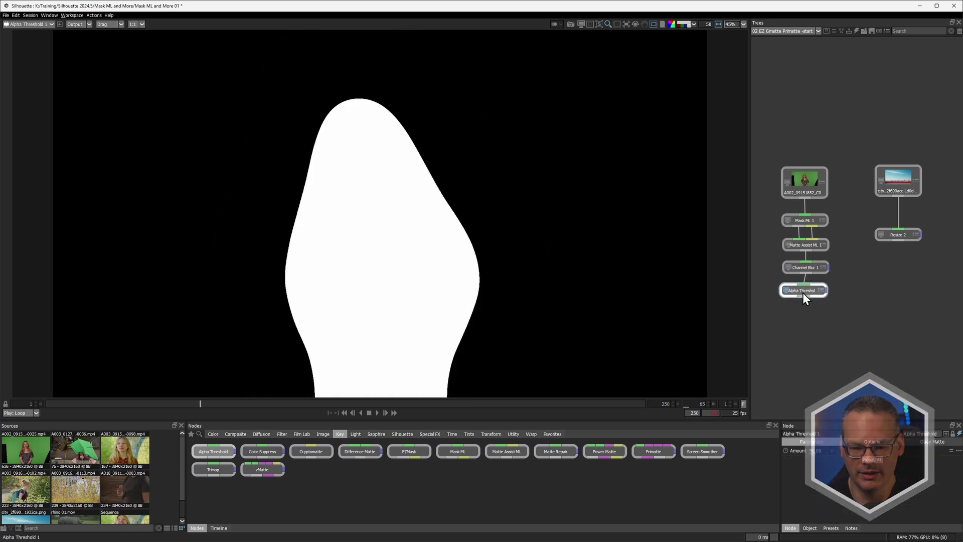
{"action": "mouse_move", "coordinate": [809, 450]}
{"action": "left_mouse_down"}
{"action": "mouse_move", "coordinate": [787, 449]}
{"action": "mouse_move", "coordinate": [828, 450]}
{"action": "mouse_move", "coordinate": [810, 450]}
{"action": "mouse_move", "coordinate": [819, 452]}
{"action": "left_mouse_up"}
{"action": "key", "text": "a"}
{"action": "key", "text": "shift+a"}
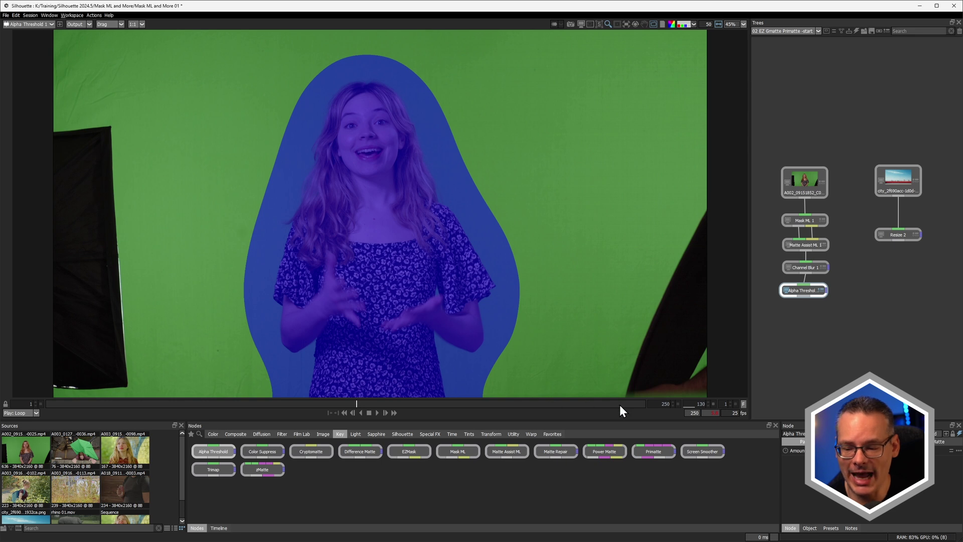
Scrub through the clip to review the expanded matte around the woman, and return to the plain colour image
{"action": "left_click", "coordinate": [642, 403]}
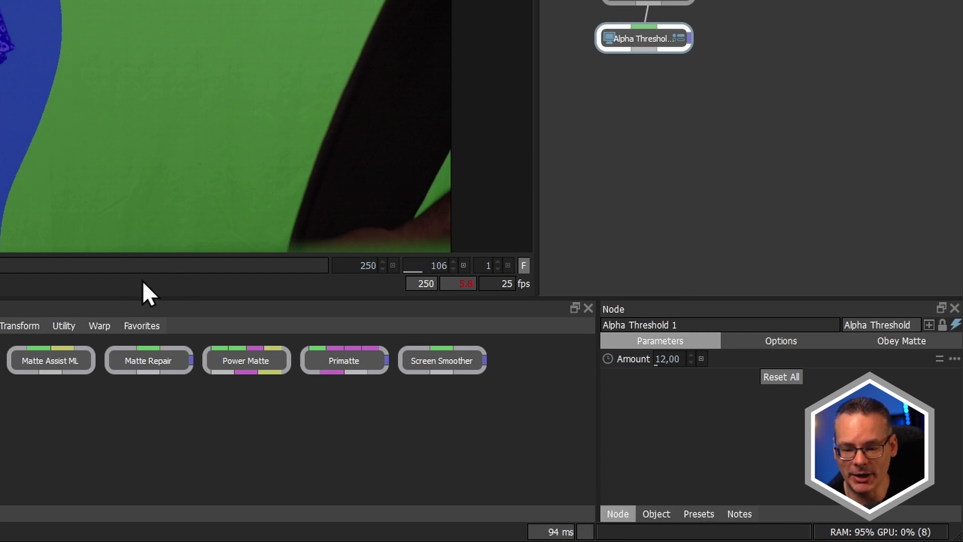
{"action": "left_click_drag", "start_coordinate": [134, 272], "coordinate": [323, 264]}
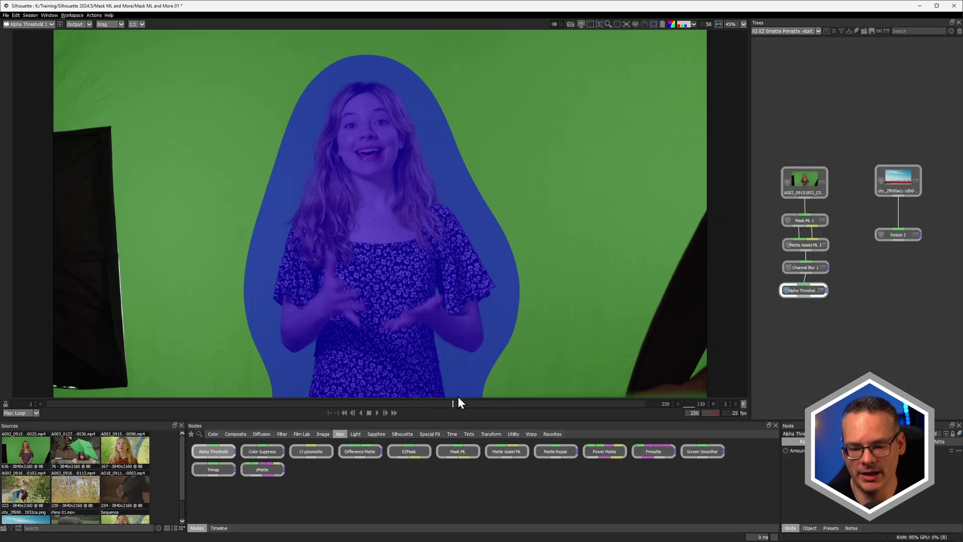
{"action": "mouse_move", "coordinate": [458, 396]}
{"action": "left_mouse_down"}
{"action": "mouse_move", "coordinate": [583, 396]}
{"action": "mouse_move", "coordinate": [147, 396]}
{"action": "mouse_move", "coordinate": [469, 409]}
{"action": "left_mouse_up"}
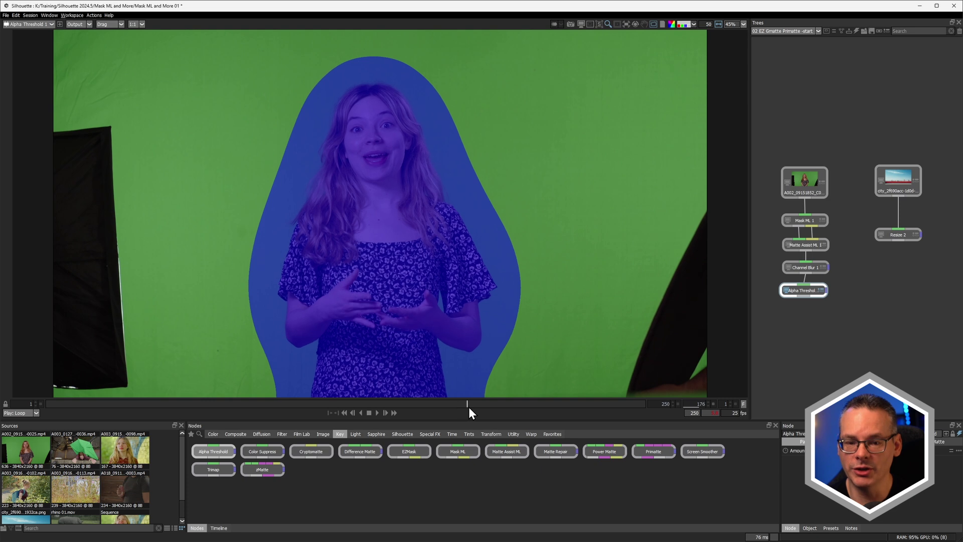
{"action": "key", "text": "a"}
{"action": "key", "text": "a"}
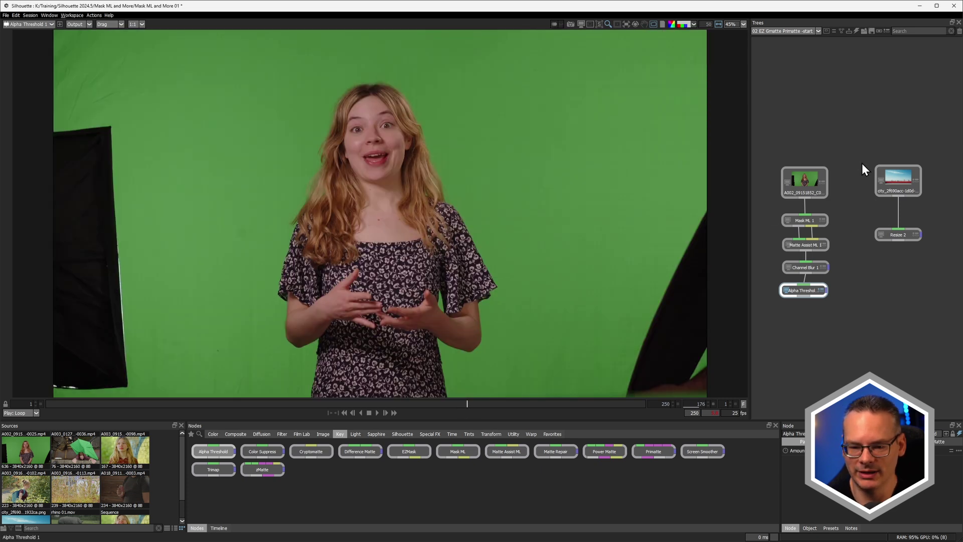
Move the city background clip and its Resize node aside and add a Color node to the free area of the tree
{"action": "left_click_drag", "start_coordinate": [861, 163], "coordinate": [914, 247]}
{"action": "left_click_drag", "start_coordinate": [890, 177], "coordinate": [929, 173]}
{"action": "left_click", "coordinate": [881, 299]}
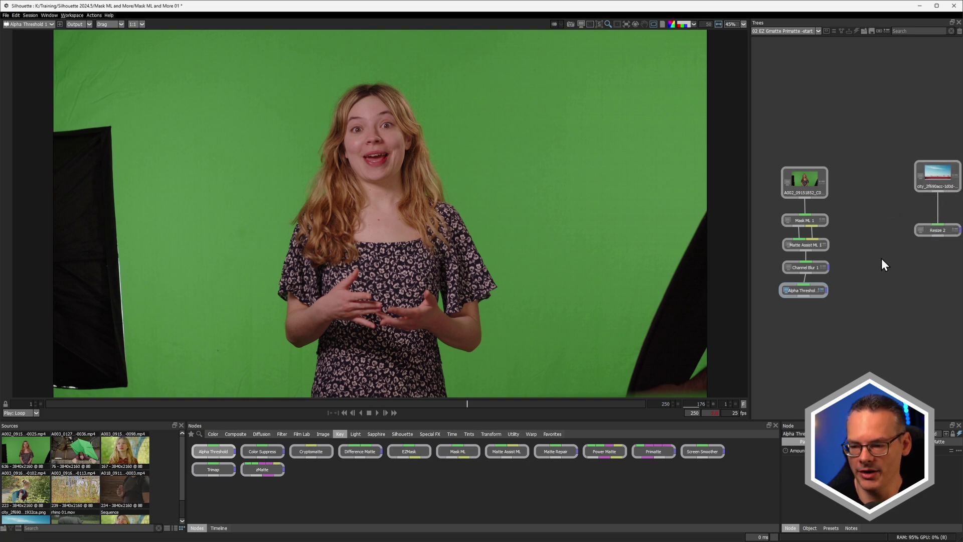
{"action": "key", "text": "Tab"}
{"action": "type", "text": "co"}
{"action": "key", "text": "Down"}
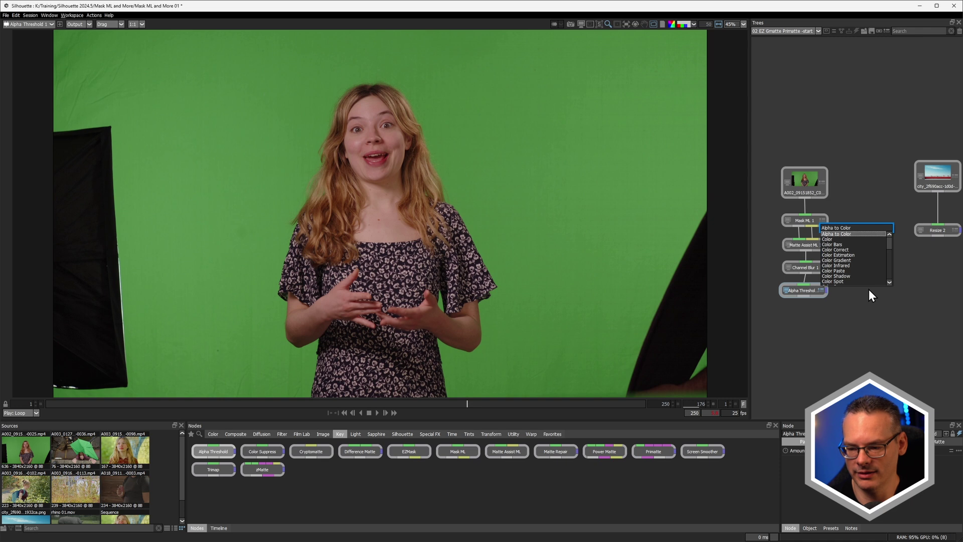
{"action": "key", "text": "Down"}
{"action": "key", "text": "Return"}
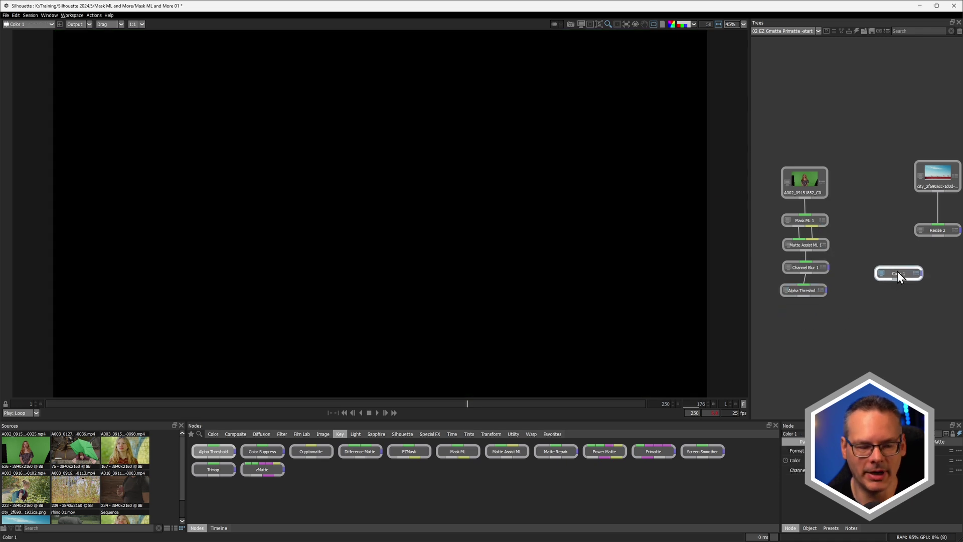
Add a Composite node below the tree and connect Alpha Threshold as its foreground with Color 1 as the background
{"action": "left_click", "coordinate": [858, 307]}
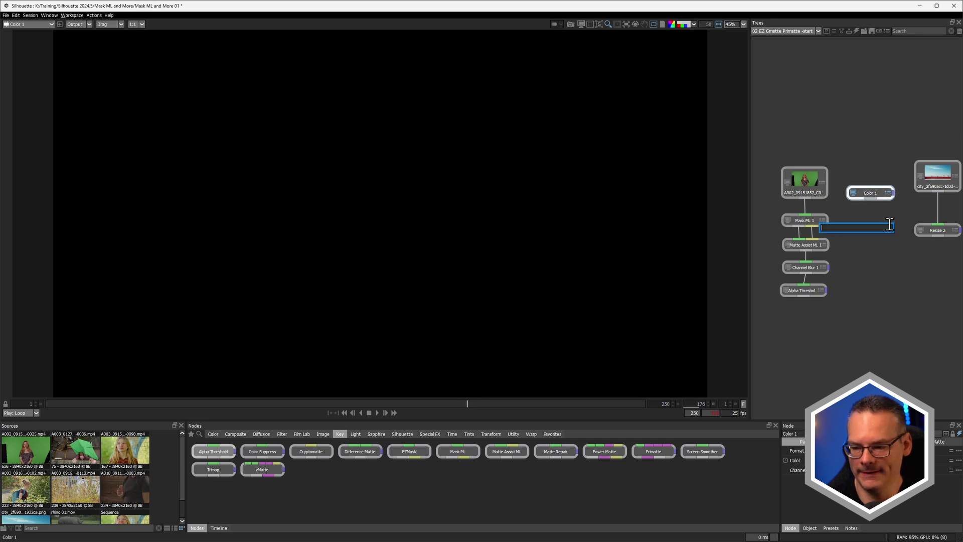
{"action": "type", "text": "comp"}
{"action": "key", "text": "Return"}
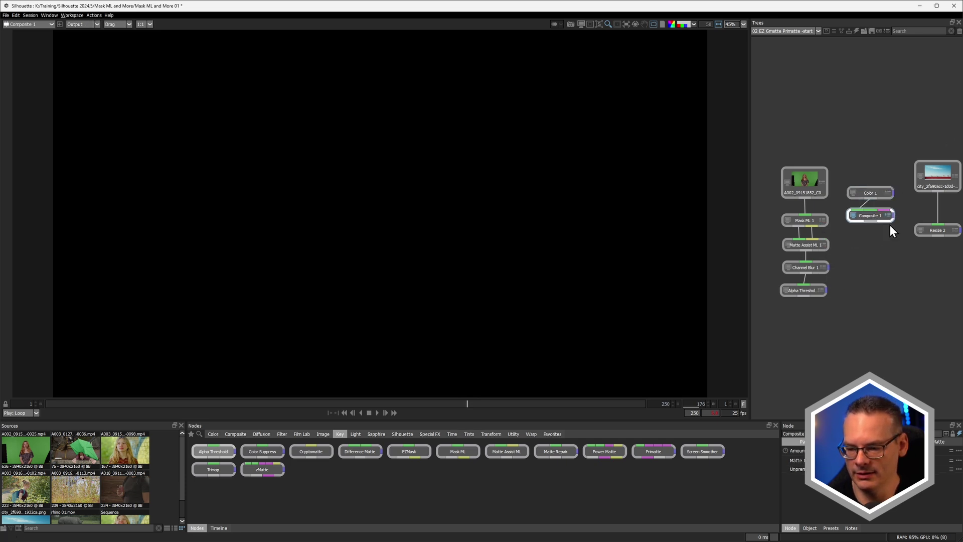
{"action": "left_click_drag", "start_coordinate": [865, 260], "coordinate": [859, 323]}
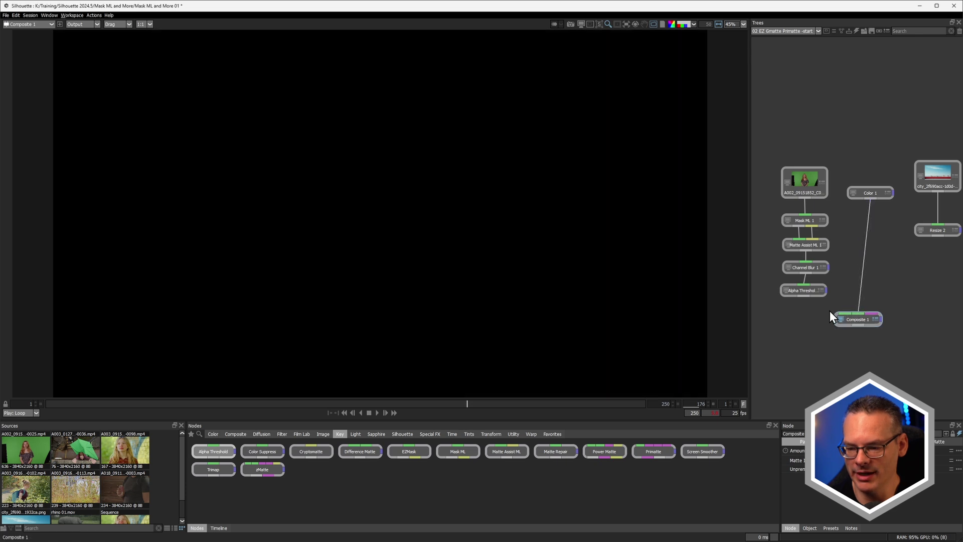
{"action": "left_click_drag", "start_coordinate": [803, 295], "coordinate": [844, 325]}
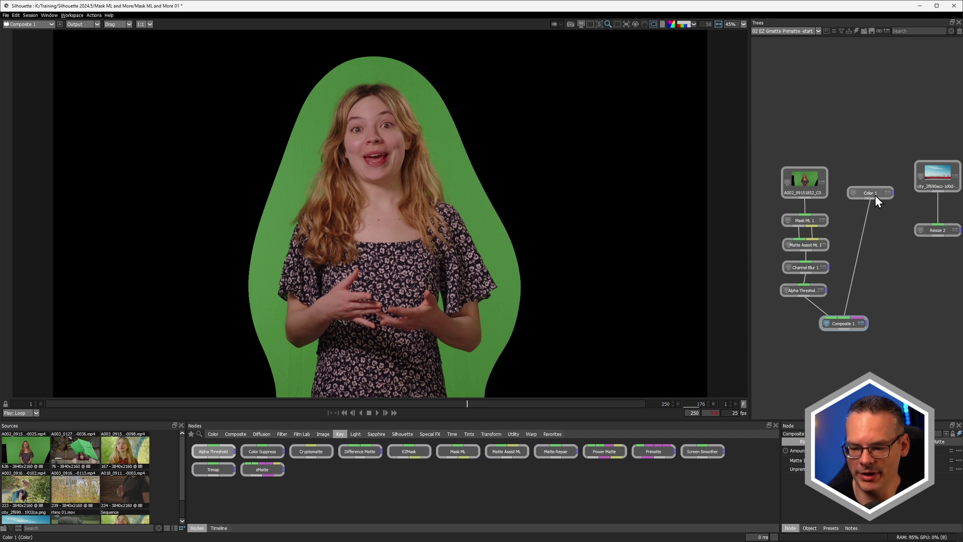
Set the Color 1 node's colour to a green sampled from the screen beside the woman's head
{"action": "left_click", "coordinate": [888, 192]}
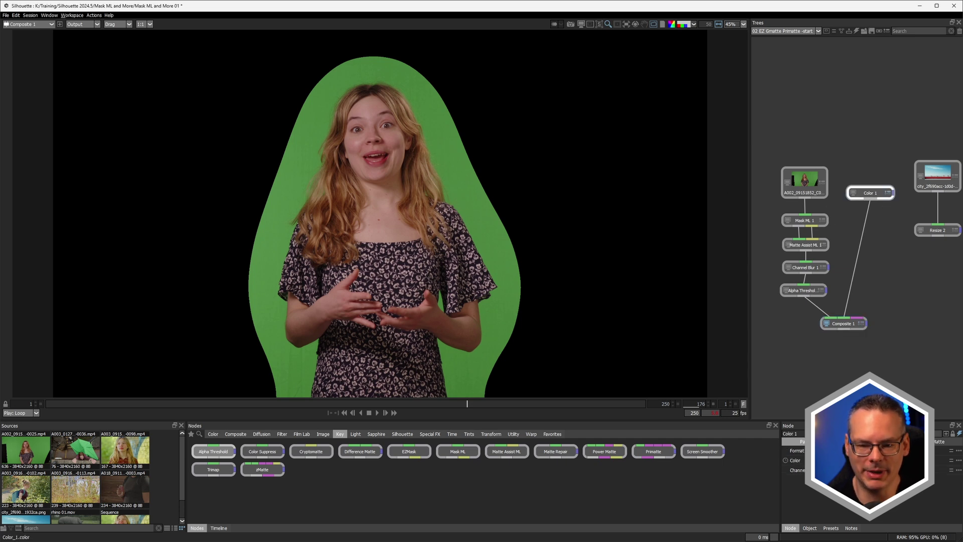
{"action": "left_click", "coordinate": [836, 460]}
{"action": "left_click", "coordinate": [436, 274]}
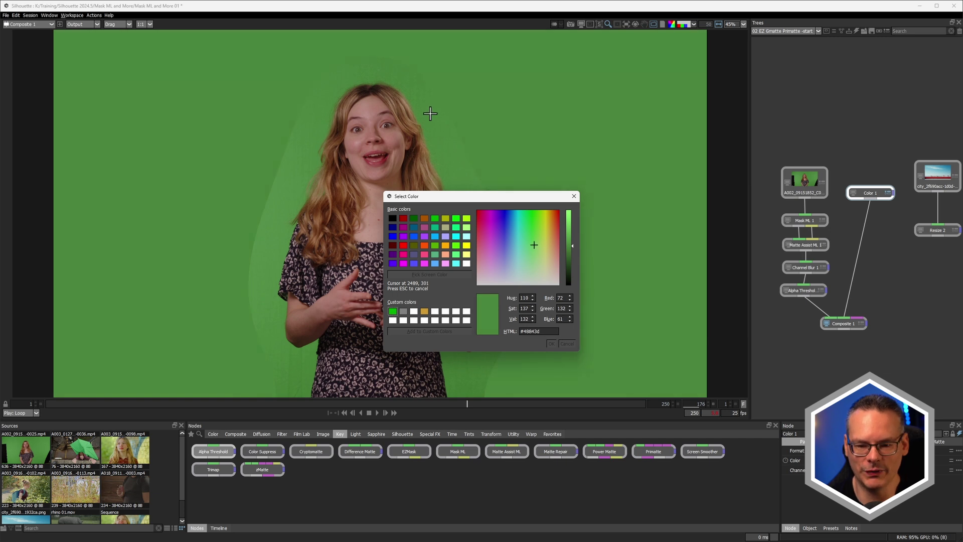
{"action": "left_click", "coordinate": [429, 118]}
{"action": "left_click", "coordinate": [552, 343]}
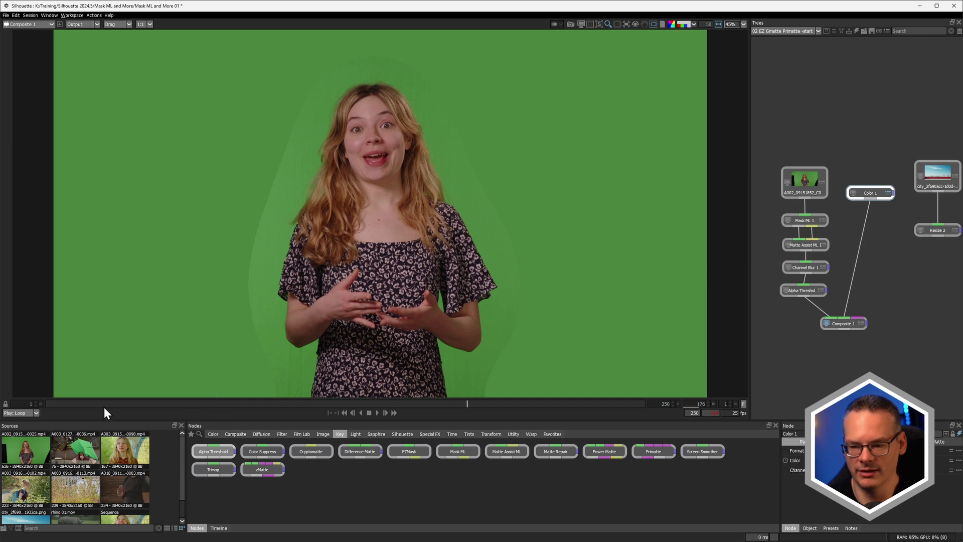
Play the composite and compare it with the original green-screen clip
{"action": "key", "text": "space"}
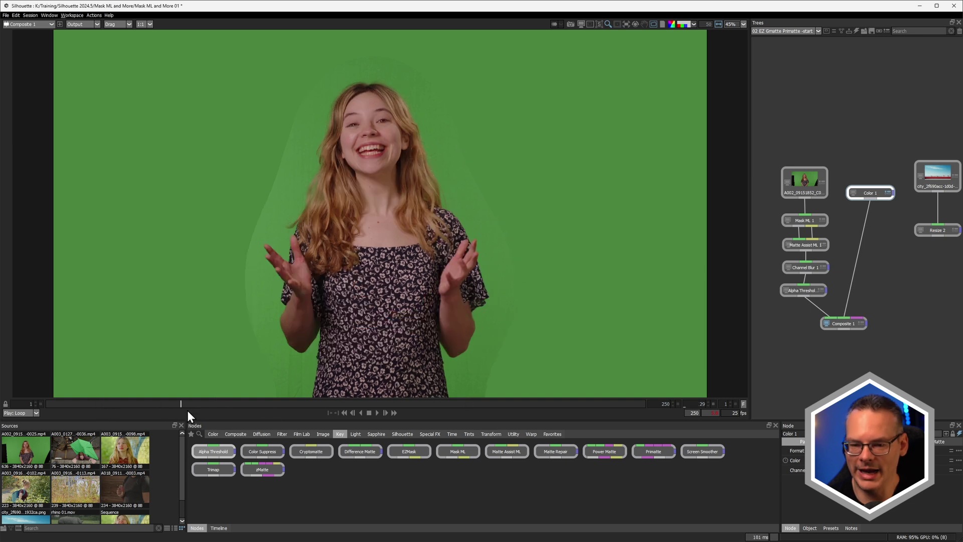
{"action": "left_click", "coordinate": [802, 190]}
{"action": "left_click", "coordinate": [843, 324]}
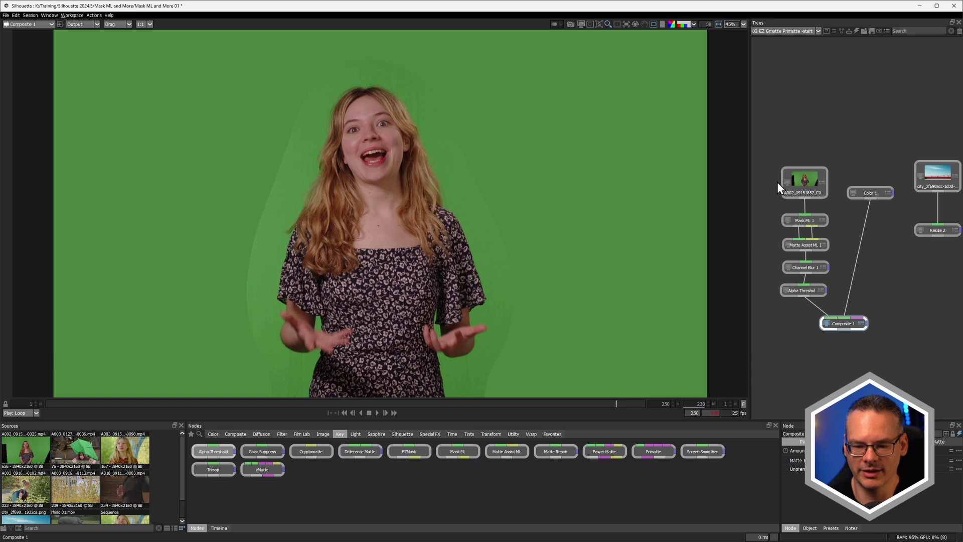
{"action": "left_click", "coordinate": [803, 193]}
{"action": "left_click", "coordinate": [847, 322]}
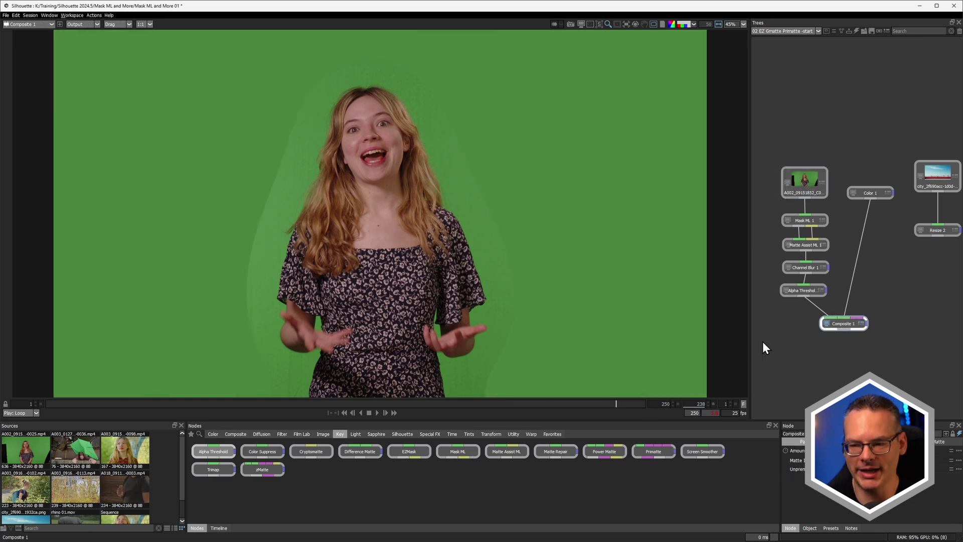
{"action": "key", "text": "Tab"}
{"action": "left_click", "coordinate": [834, 274]}
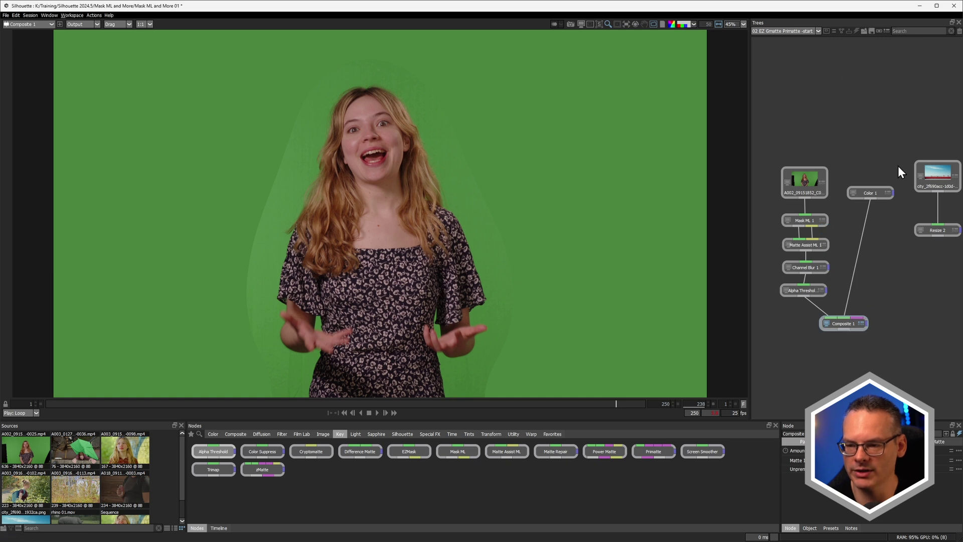
Switch to the 02 EZ Gmatte Primatte session and review its finished node tree with the Primatte key
{"action": "left_click", "coordinate": [808, 30]}
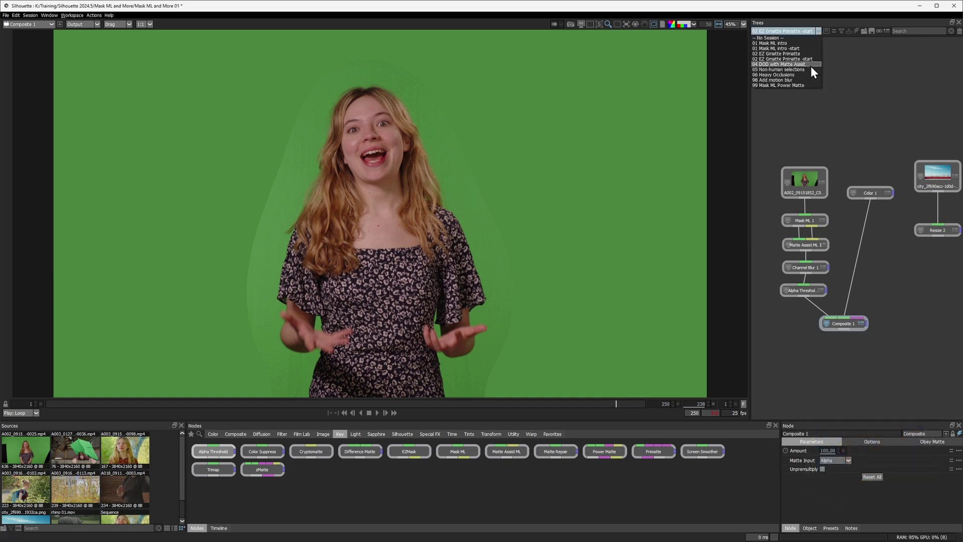
{"action": "left_click", "coordinate": [809, 53]}
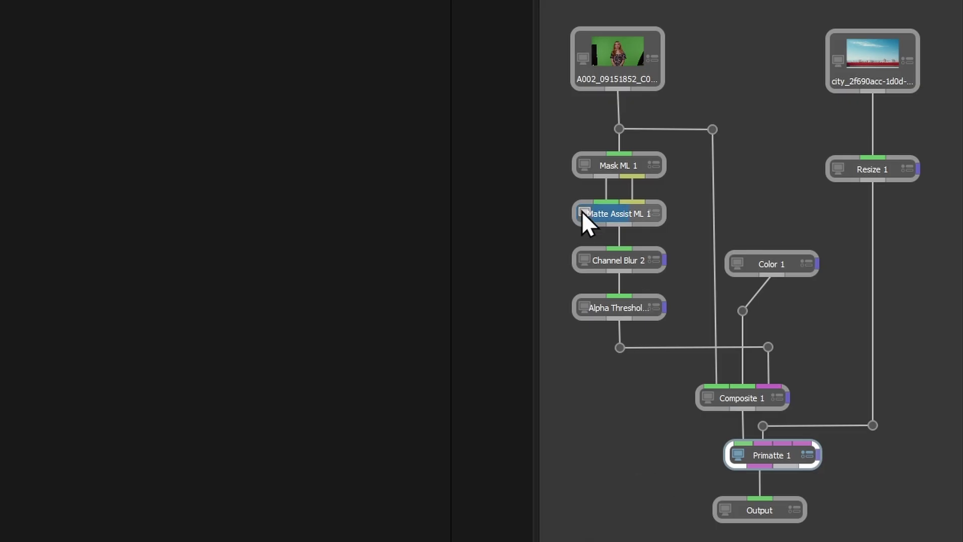
{"action": "left_click", "coordinate": [651, 233]}
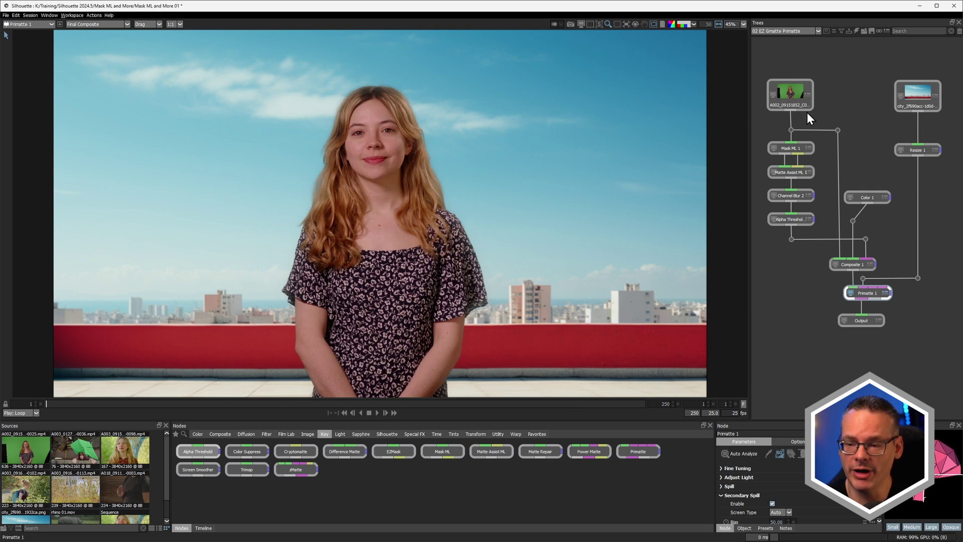
Select the nodes from Mask ML 1 to Primatte 1, save them as a reusable setup, and load it in the -start session
{"action": "left_click_drag", "start_coordinate": [808, 112], "coordinate": [859, 267]}
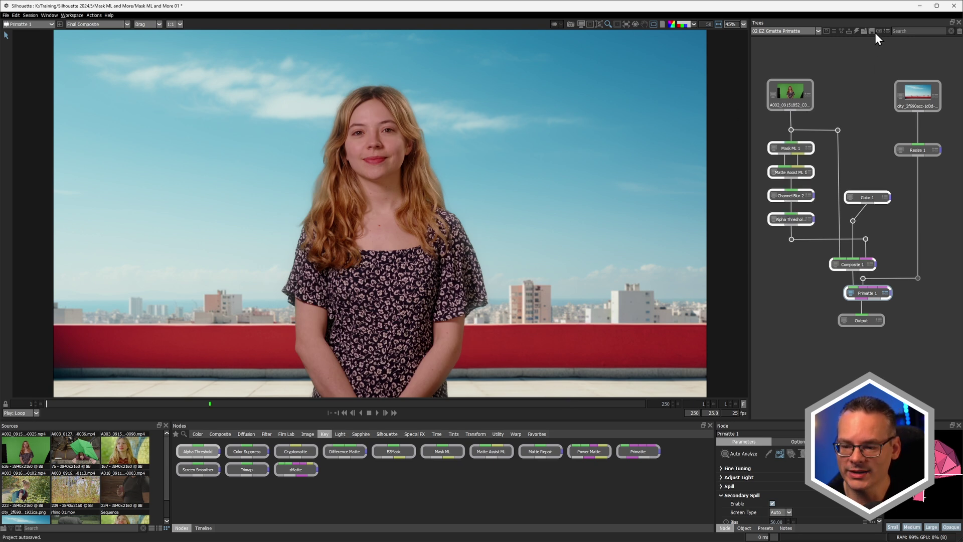
{"action": "left_click_drag", "start_coordinate": [758, 120], "coordinate": [880, 297]}
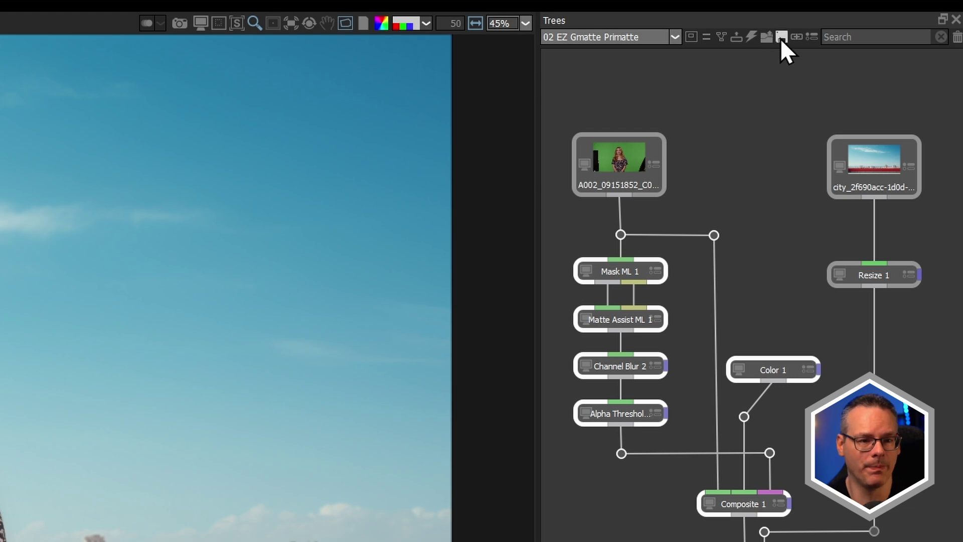
{"action": "left_click", "coordinate": [782, 38]}
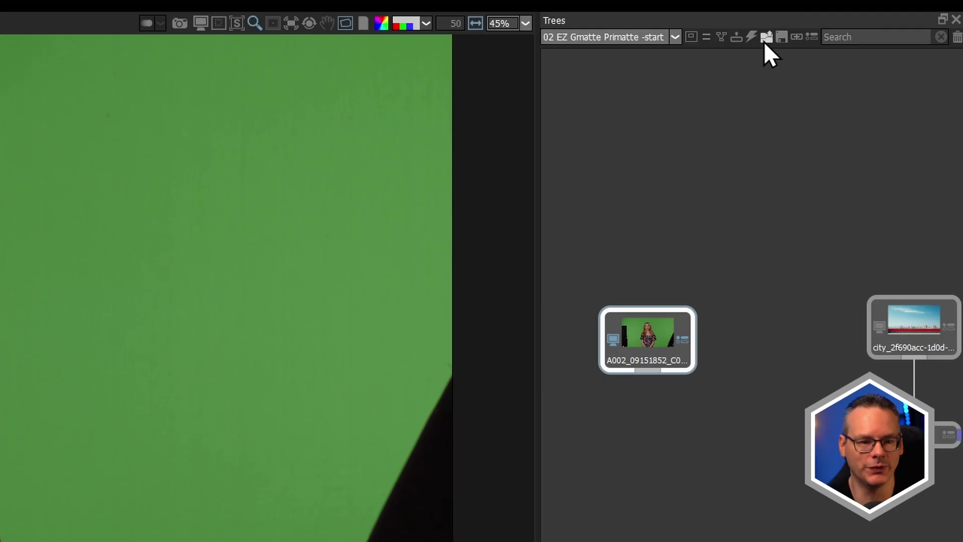
{"action": "left_click", "coordinate": [864, 32]}
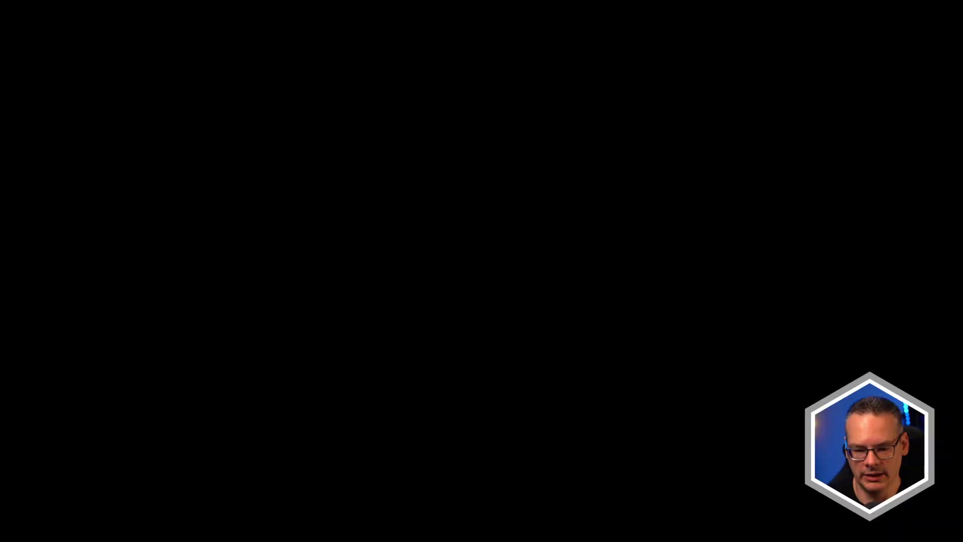
In the 04 DOD with Matte Assist session, examine the Mask ML 3 alpha around the woman's head and hands
{"action": "left_click", "coordinate": [876, 169]}
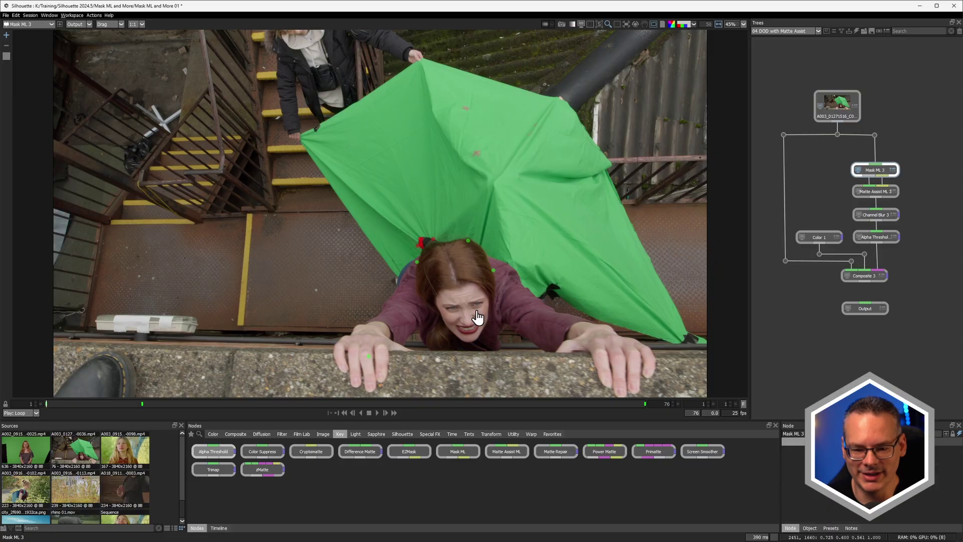
{"action": "key", "text": "a"}
{"action": "key", "text": "a"}
{"action": "scroll", "coordinate": [475, 291], "scroll_direction": "up", "scroll_amount": 3}
{"action": "scroll", "coordinate": [475, 296], "scroll_direction": "up", "scroll_amount": 3}
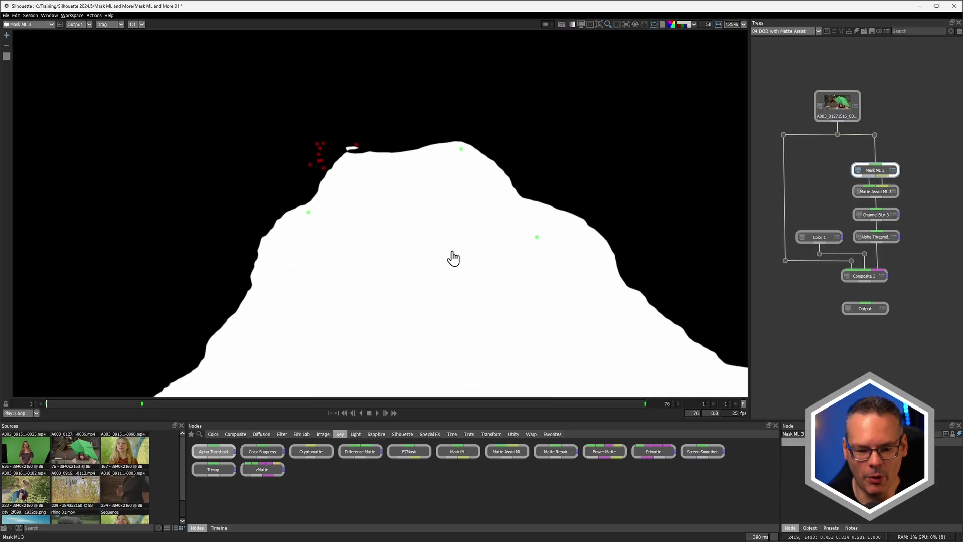
{"action": "scroll", "coordinate": [458, 346], "scroll_direction": "down", "scroll_amount": 4}
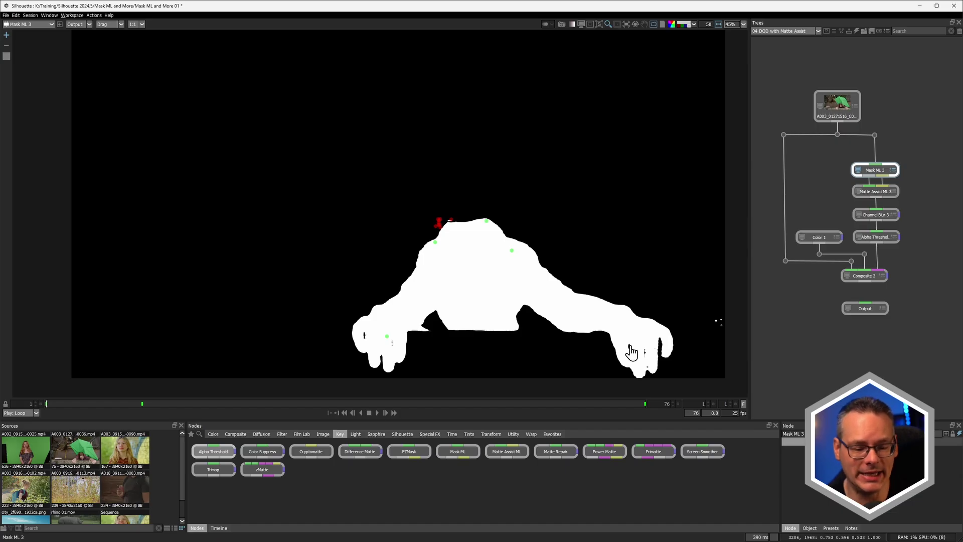
Add a DOD node from the Transform category between the source clip and the Mask ML 3 node
{"action": "left_click", "coordinate": [235, 435]}
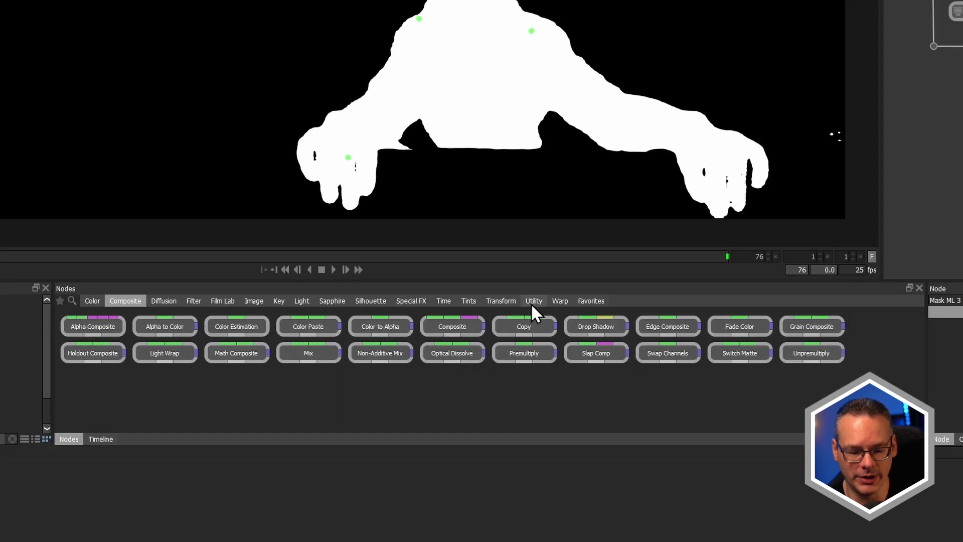
{"action": "left_click", "coordinate": [511, 434]}
{"action": "left_click", "coordinate": [502, 301]}
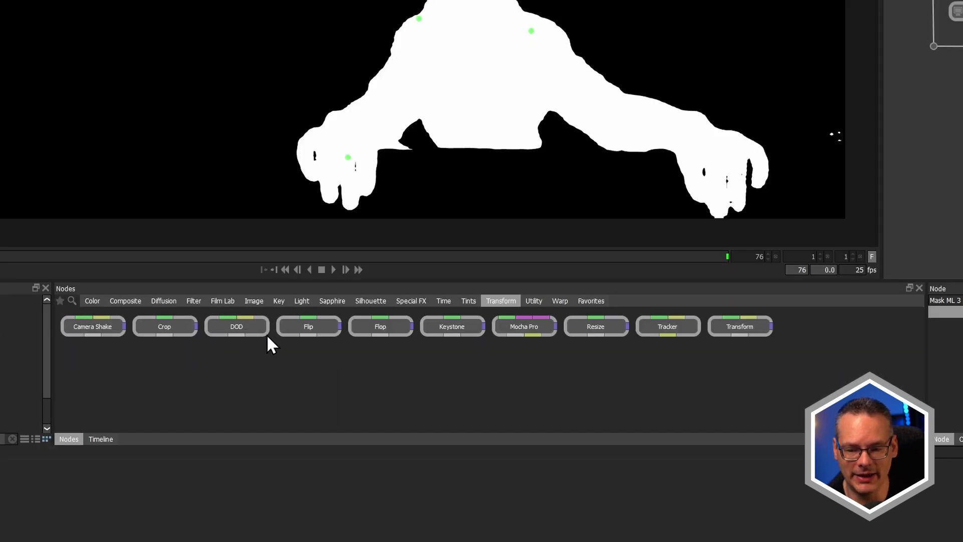
{"action": "left_click_drag", "start_coordinate": [267, 334], "coordinate": [962, 0]}
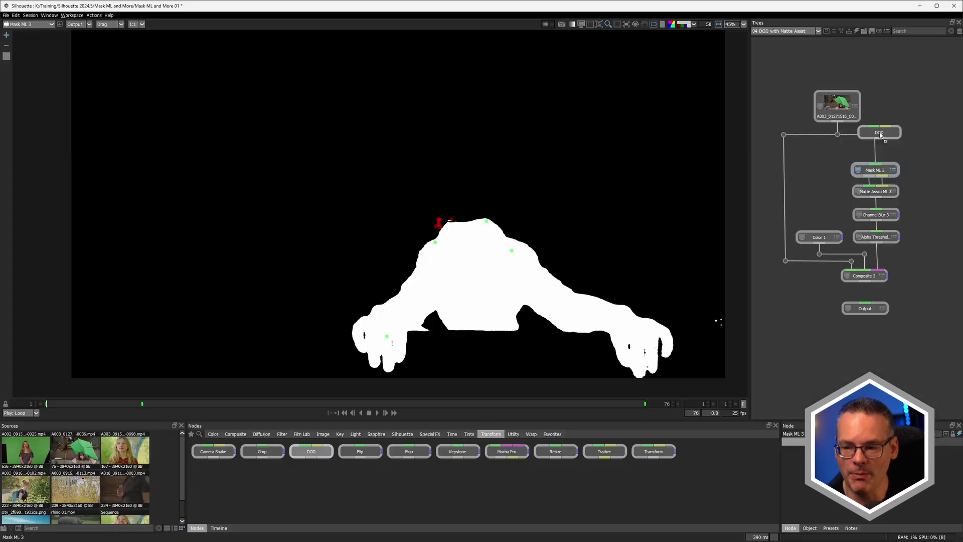
{"action": "left_click_drag", "start_coordinate": [880, 134], "coordinate": [880, 150]}
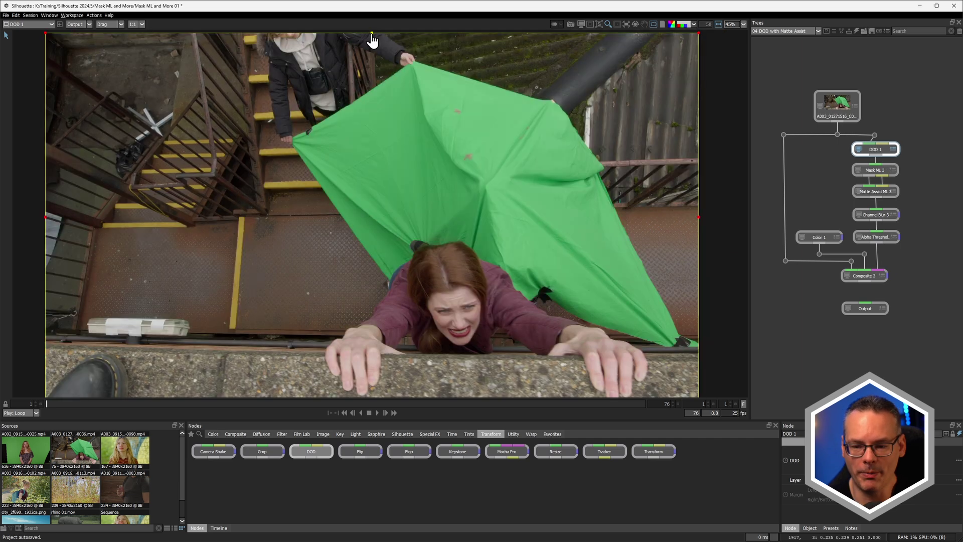
Tighten the DOD region around the woman on the first frame, pulling in its upper, left and right edges close to her head and hands
{"action": "left_click_drag", "start_coordinate": [372, 34], "coordinate": [372, 232]}
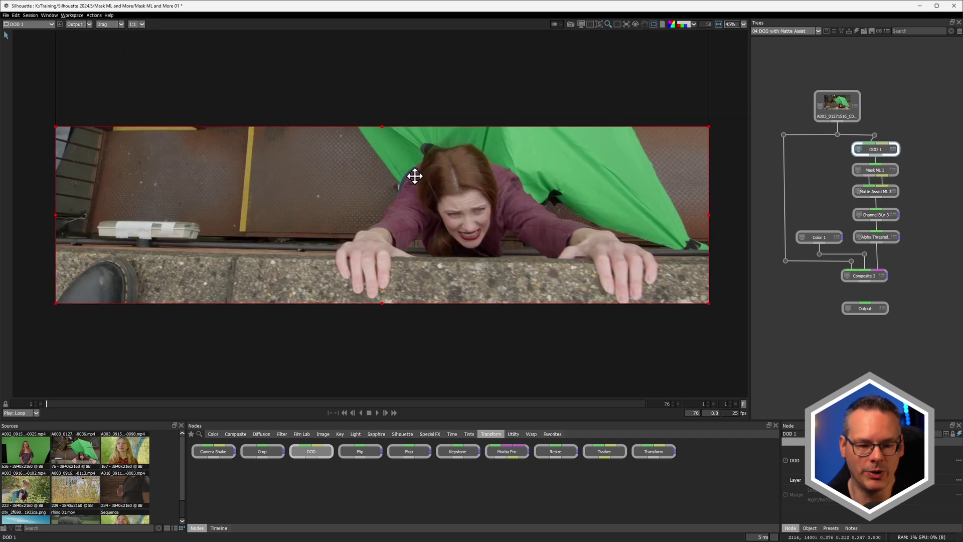
{"action": "left_click_drag", "start_coordinate": [48, 224], "coordinate": [322, 241]}
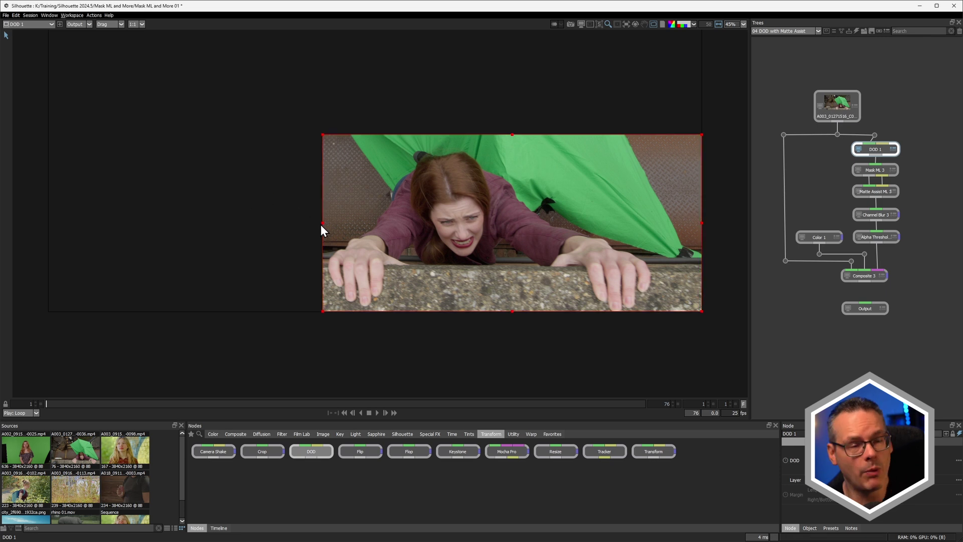
{"action": "left_click_drag", "start_coordinate": [322, 225], "coordinate": [313, 225]}
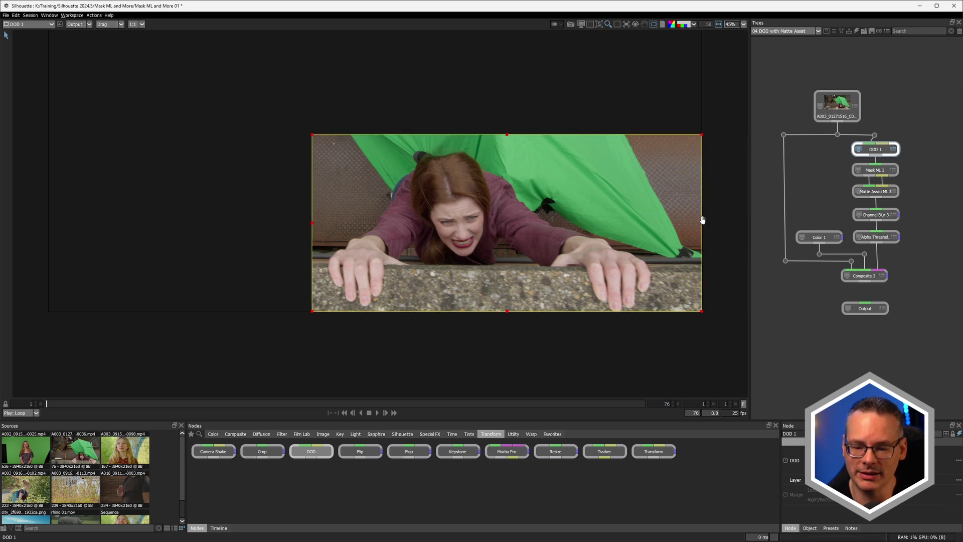
{"action": "left_click_drag", "start_coordinate": [701, 219], "coordinate": [654, 225]}
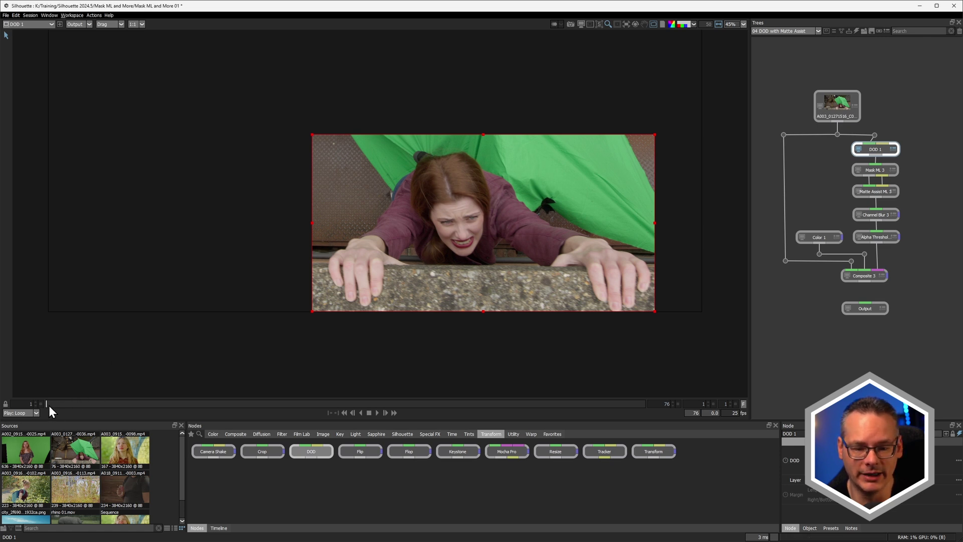
Adjust the DOD region's left and upper edges so the woman's hands and head stay inside it at frames 76 and 46
{"action": "key", "text": "space"}
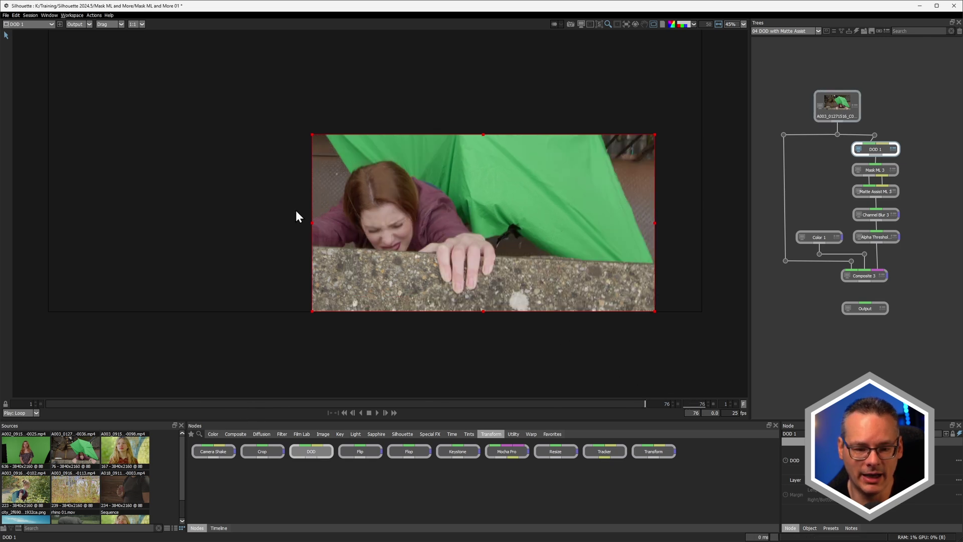
{"action": "left_click_drag", "start_coordinate": [311, 223], "coordinate": [203, 224]}
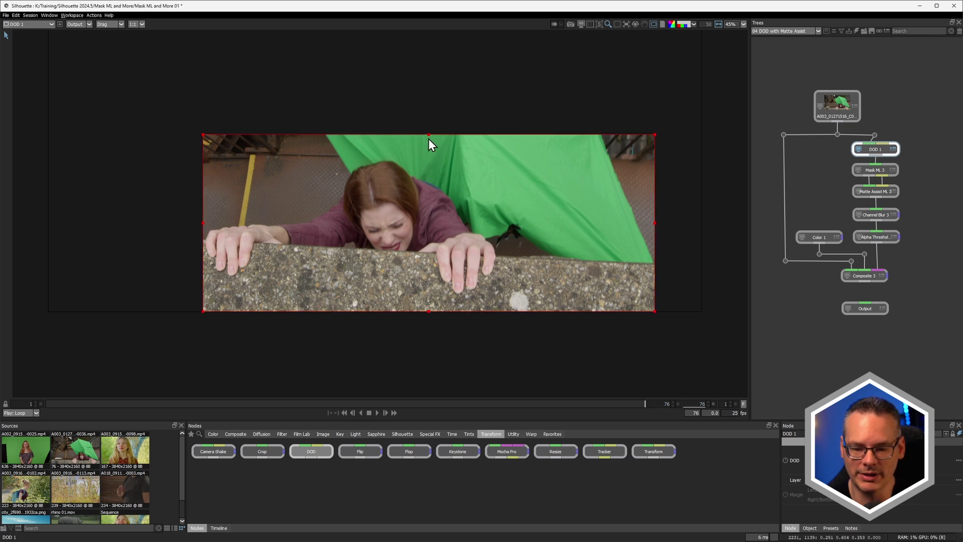
{"action": "left_click_drag", "start_coordinate": [429, 139], "coordinate": [432, 152]}
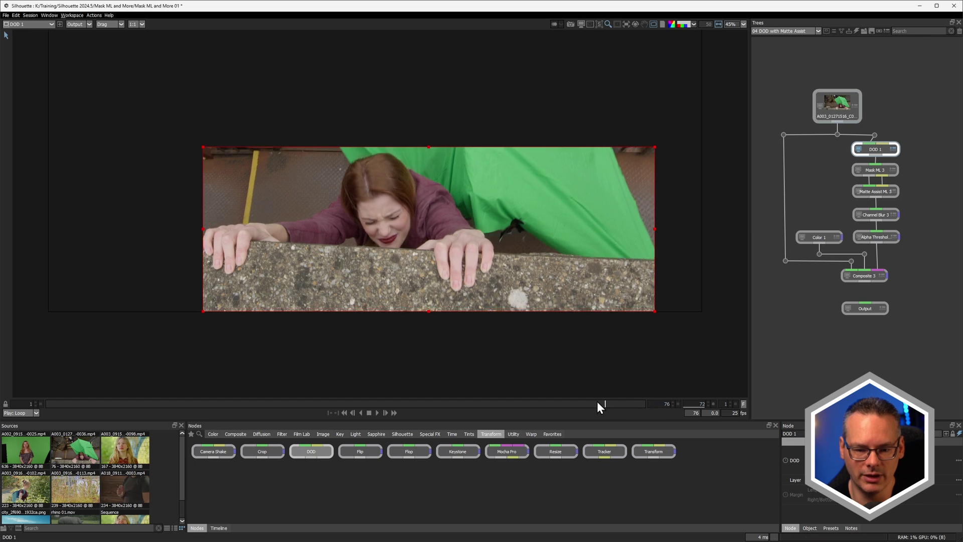
{"action": "left_click_drag", "start_coordinate": [597, 402], "coordinate": [404, 412]}
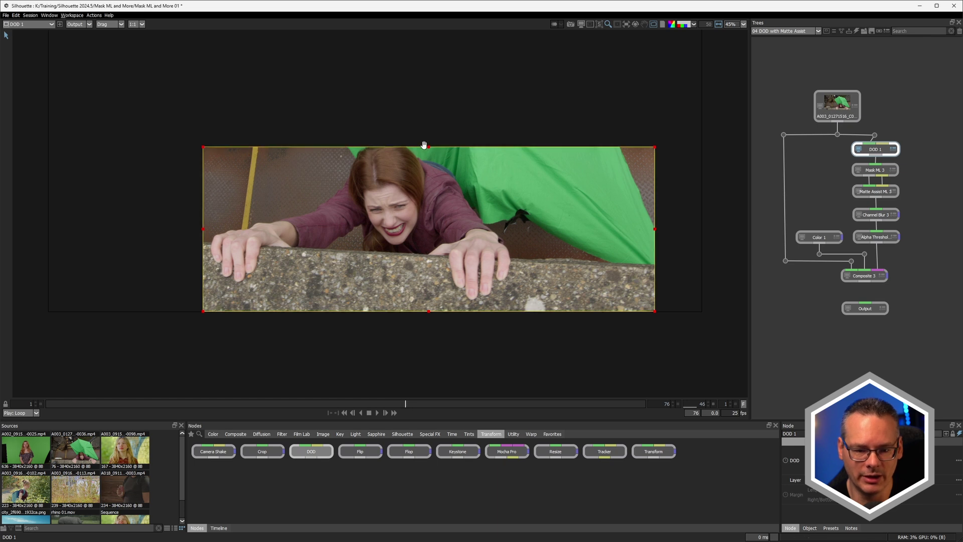
{"action": "left_click_drag", "start_coordinate": [428, 148], "coordinate": [429, 140]}
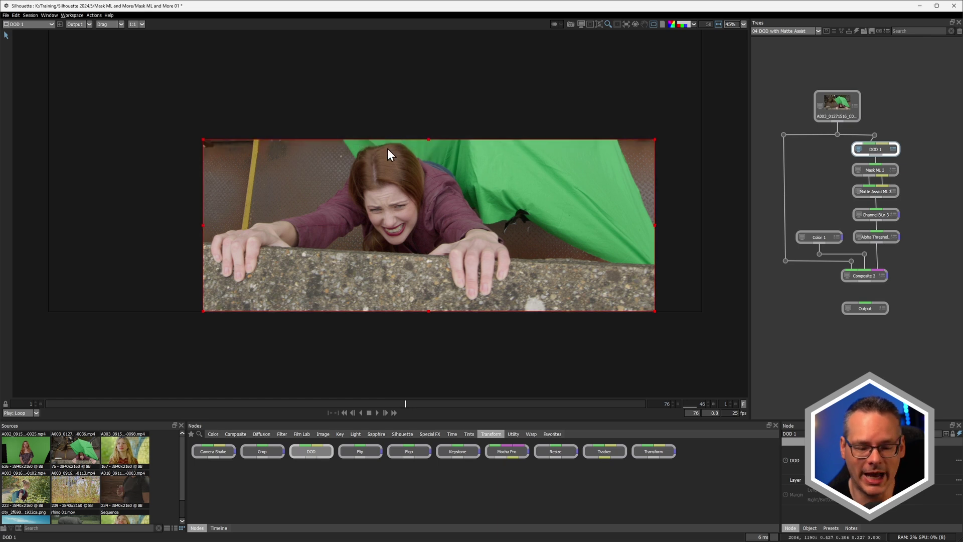
{"action": "left_click_drag", "start_coordinate": [369, 400], "coordinate": [24, 400]}
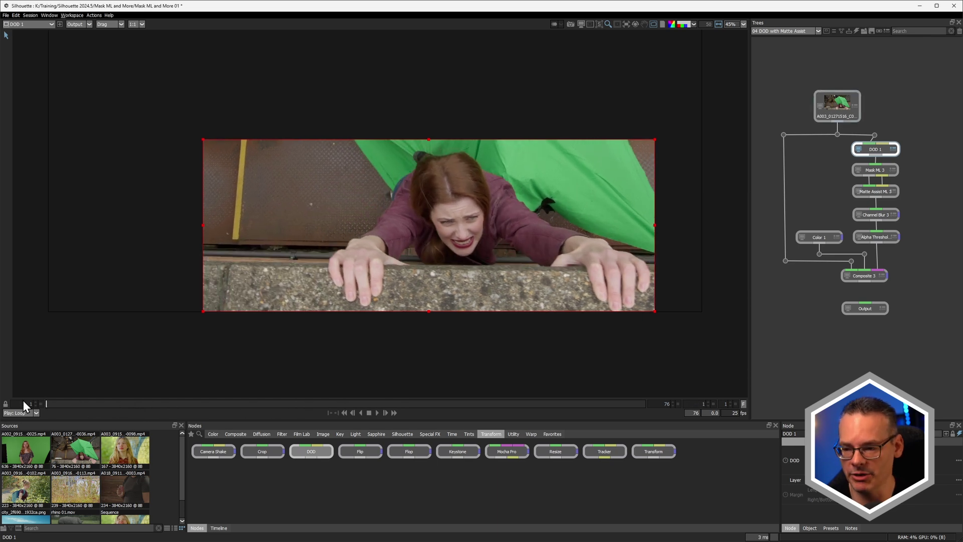
Compare the Mask ML 3 matte with the DOD node disabled and enabled
{"action": "left_click", "coordinate": [880, 170]}
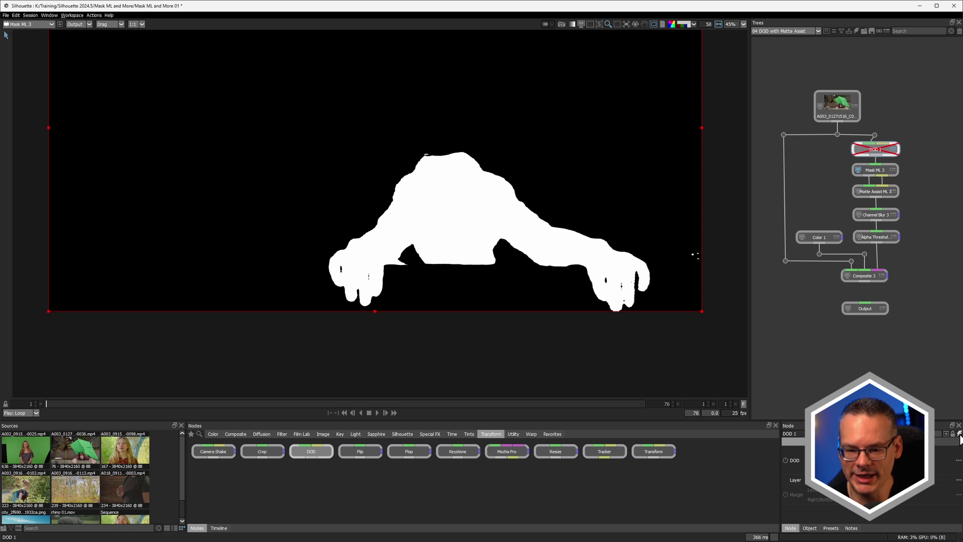
{"action": "left_click", "coordinate": [959, 435]}
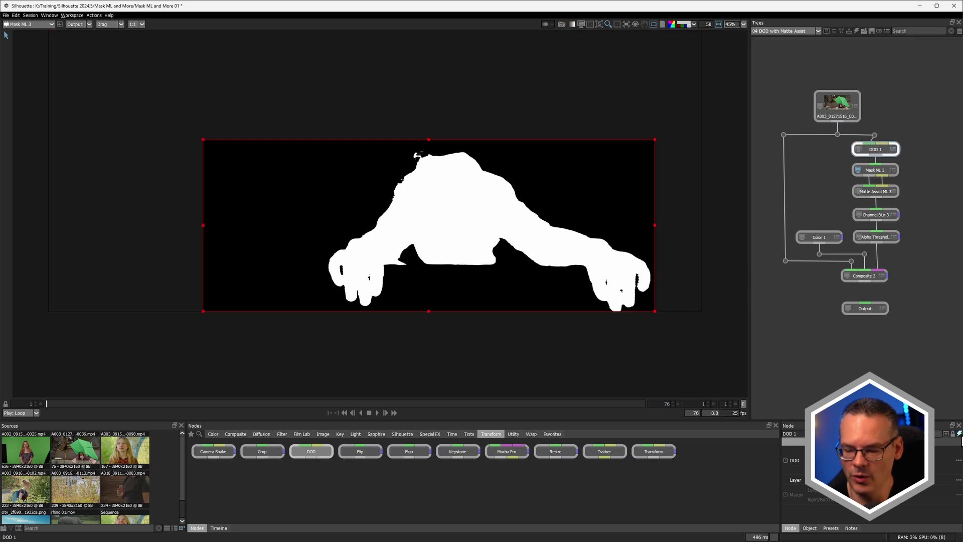
{"action": "left_click", "coordinate": [960, 436]}
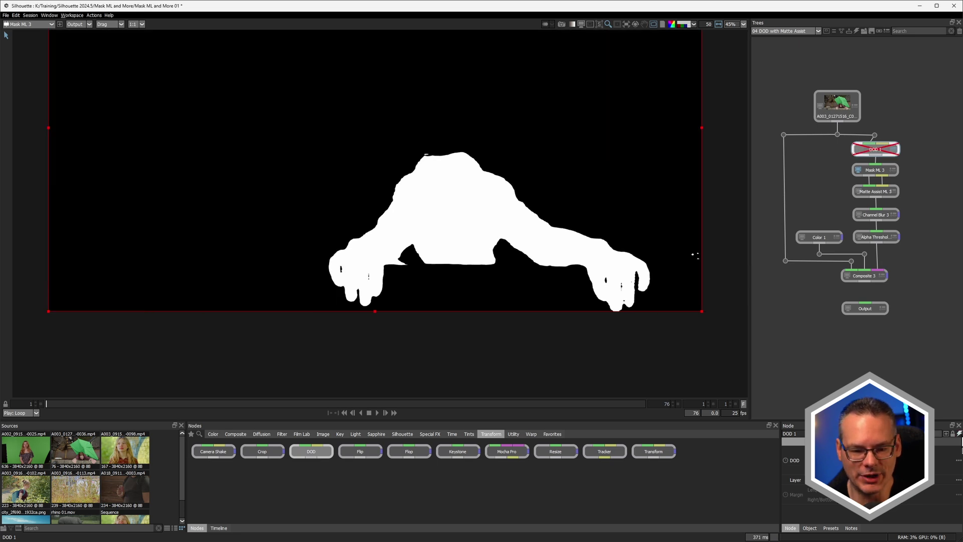
{"action": "left_click", "coordinate": [959, 435]}
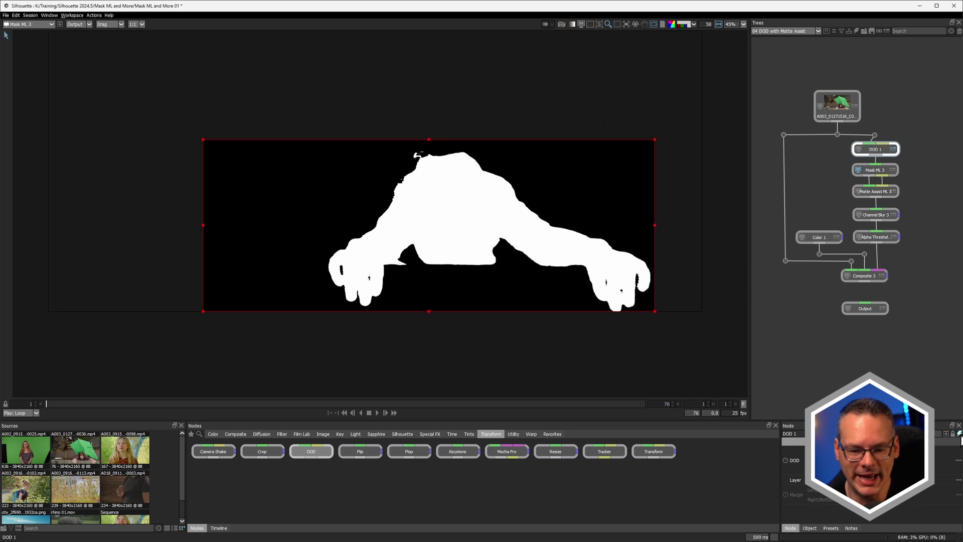
{"action": "left_click", "coordinate": [960, 437]}
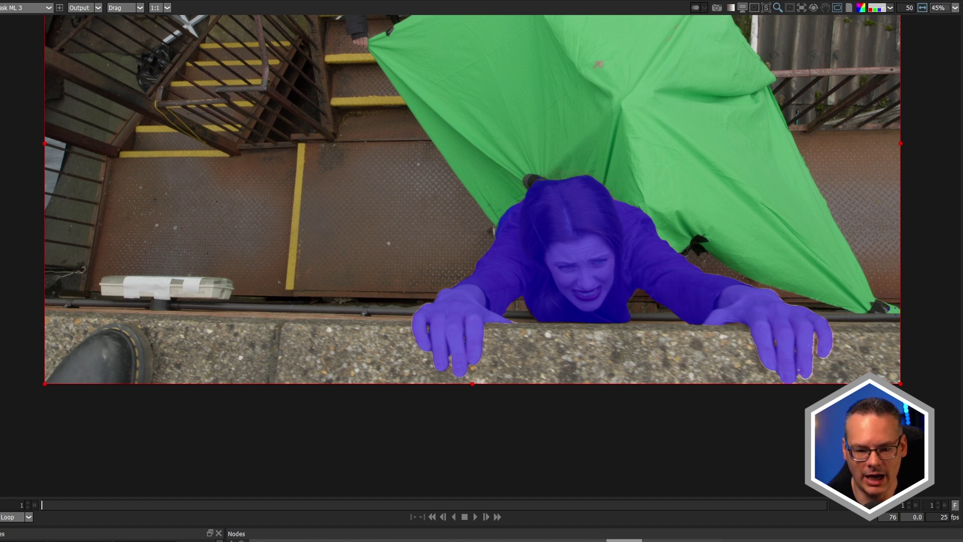
{"action": "key", "text": "d"}
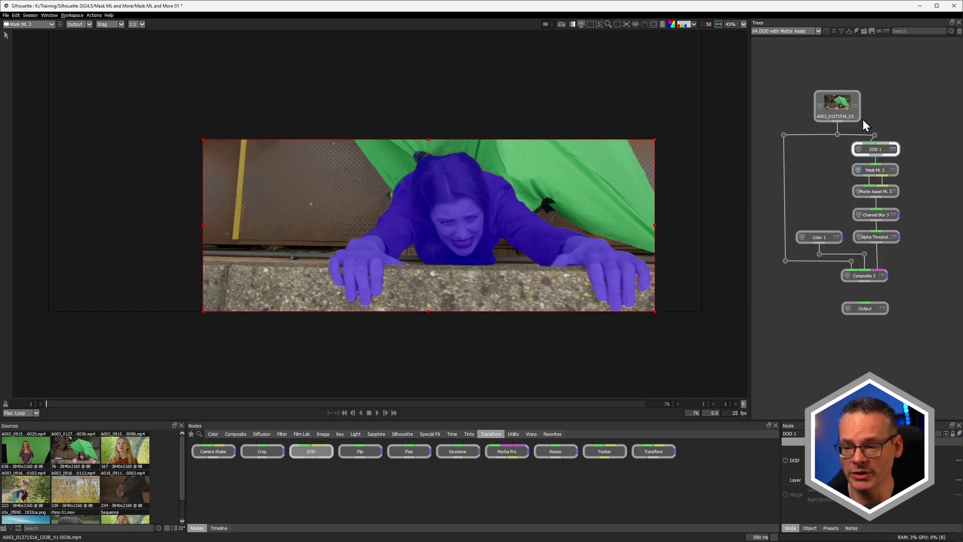
Compare the Matte Assist ML 3 processing time at the last frame with the DOD node disabled and enabled
{"action": "left_click", "coordinate": [879, 192]}
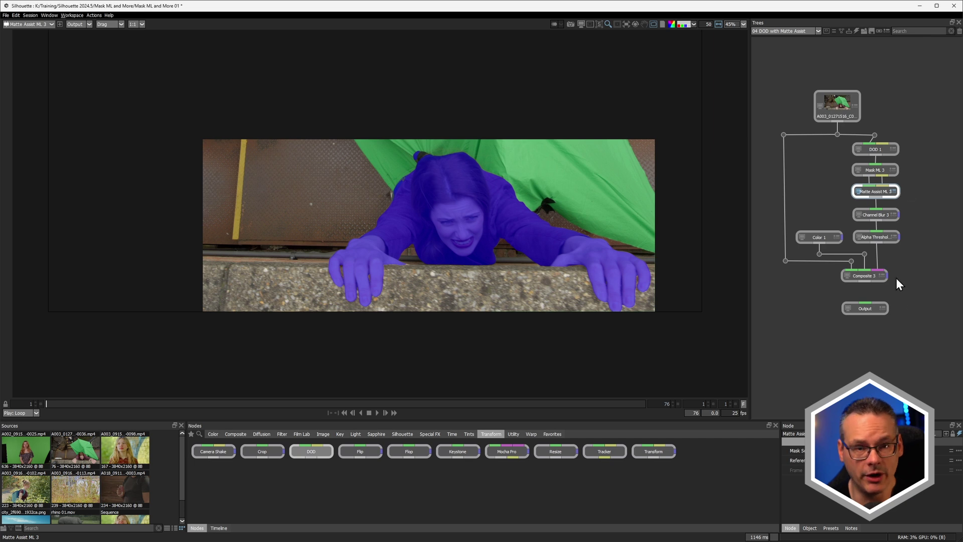
{"action": "left_click", "coordinate": [896, 149]}
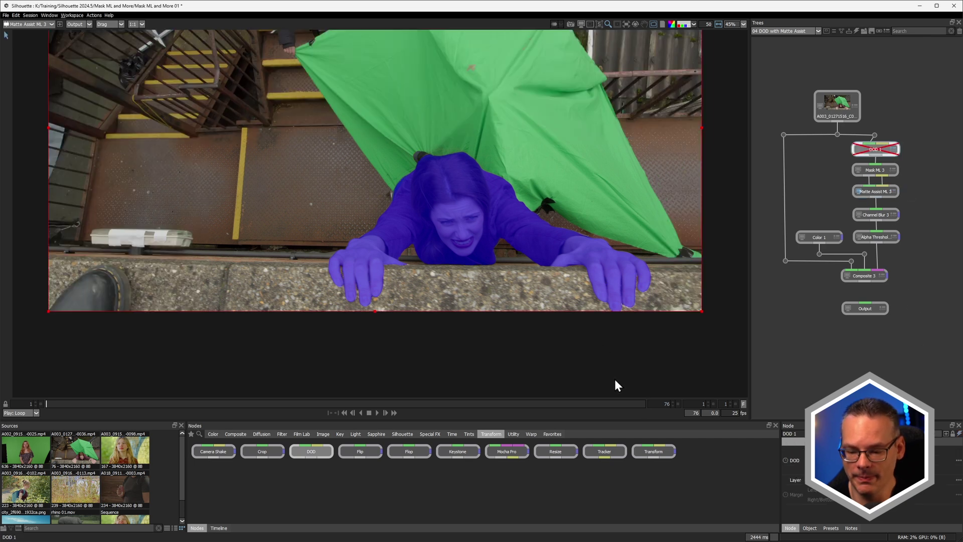
{"action": "left_click", "coordinate": [645, 404]}
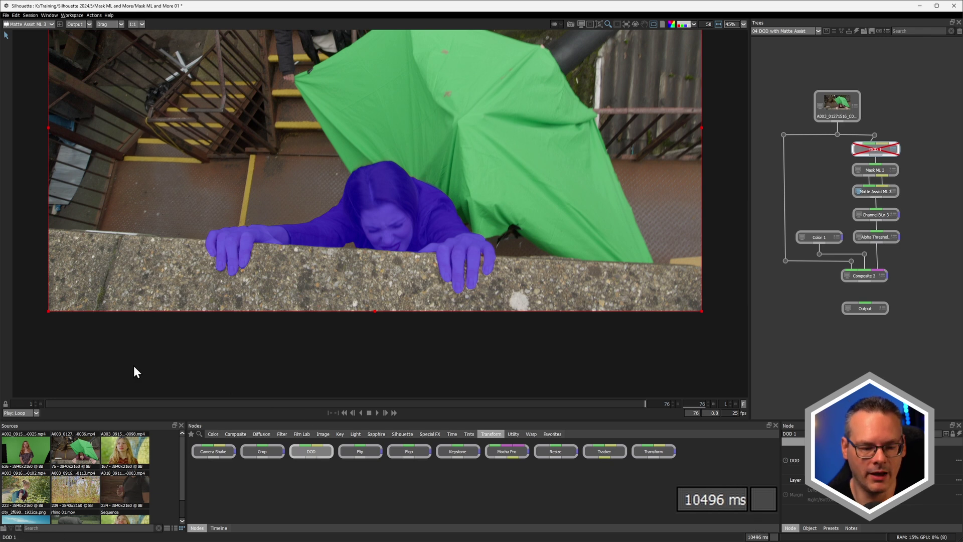
{"action": "left_click", "coordinate": [46, 404]}
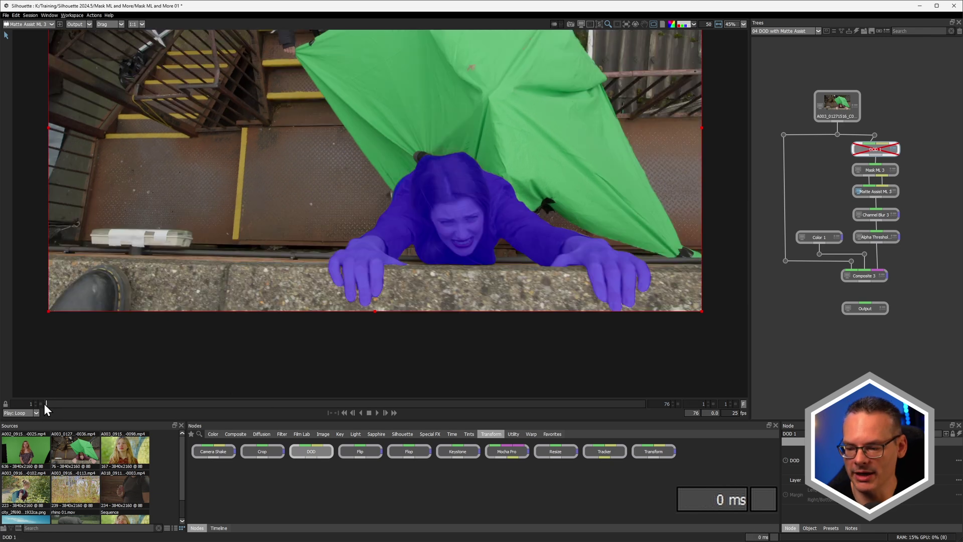
{"action": "left_click", "coordinate": [959, 434]}
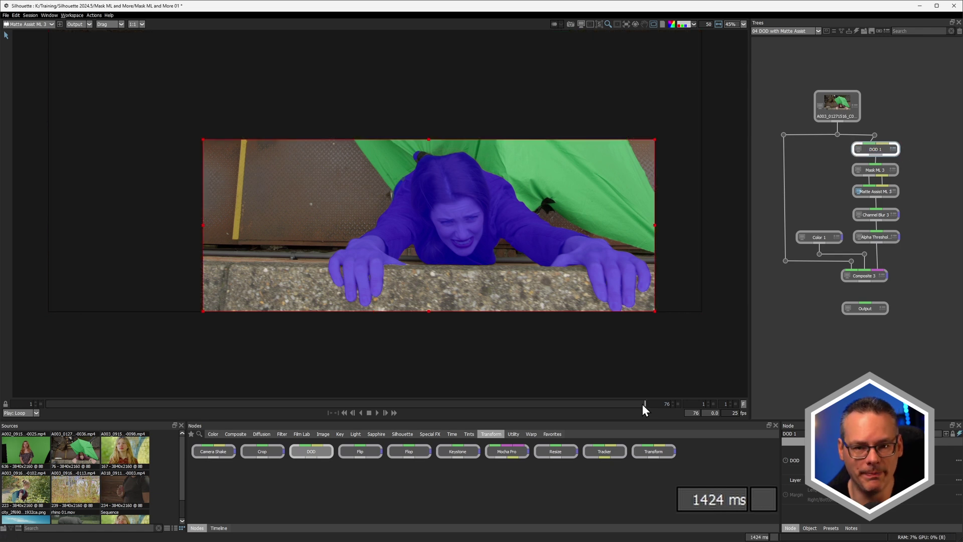
{"action": "left_click", "coordinate": [644, 404]}
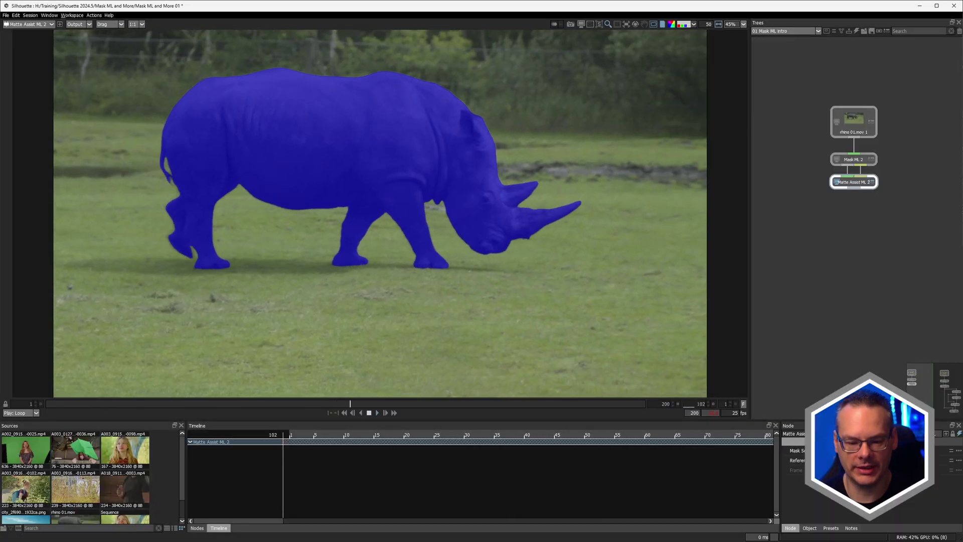
In the 01 Mask ML intro session, examine the rhino's edges in the Matte Assist ML 2 alpha
{"action": "key", "text": "a"}
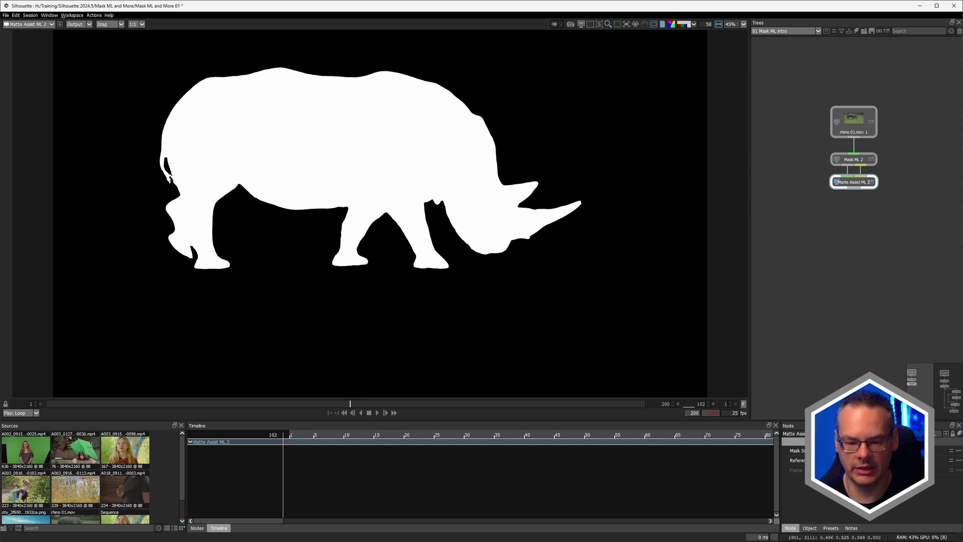
{"action": "scroll", "coordinate": [321, 115], "scroll_direction": "up", "scroll_amount": 10}
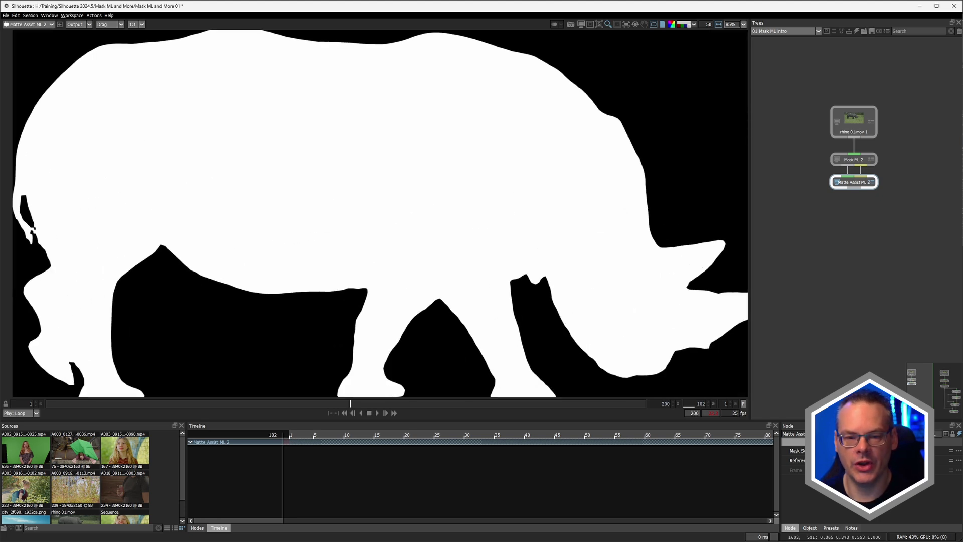
{"action": "left_click_drag", "start_coordinate": [321, 116], "coordinate": [448, 266]}
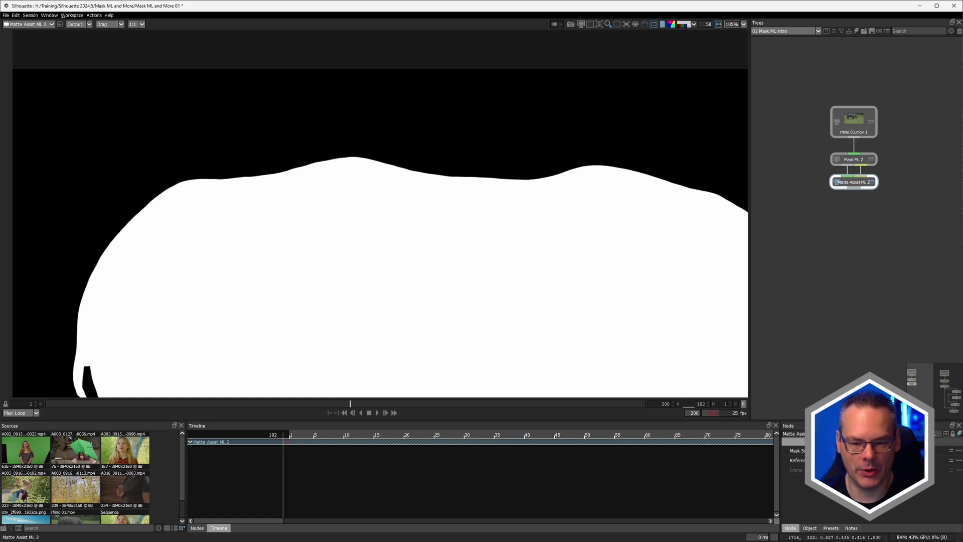
{"action": "left_click_drag", "start_coordinate": [505, 196], "coordinate": [318, 151]}
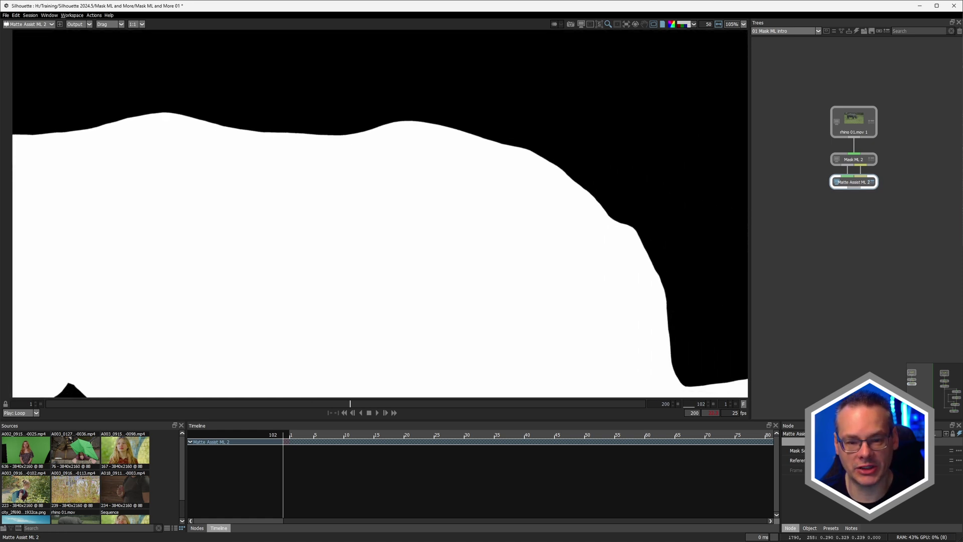
{"action": "left_click_drag", "start_coordinate": [427, 278], "coordinate": [225, 123]}
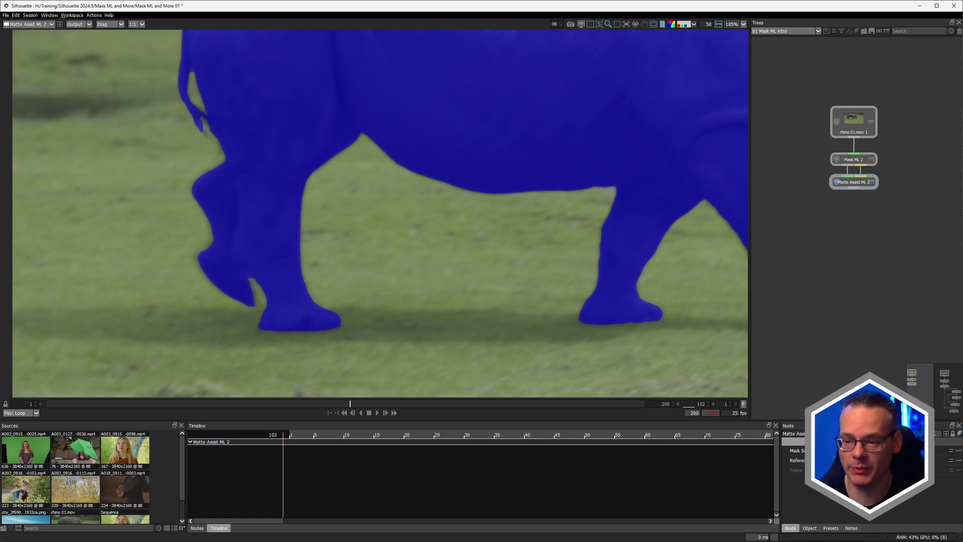
Add an Optical Flow ML node fed by the Matte Assist ML 2 output
{"action": "key", "text": "Tab"}
{"action": "type", "text": "opti"}
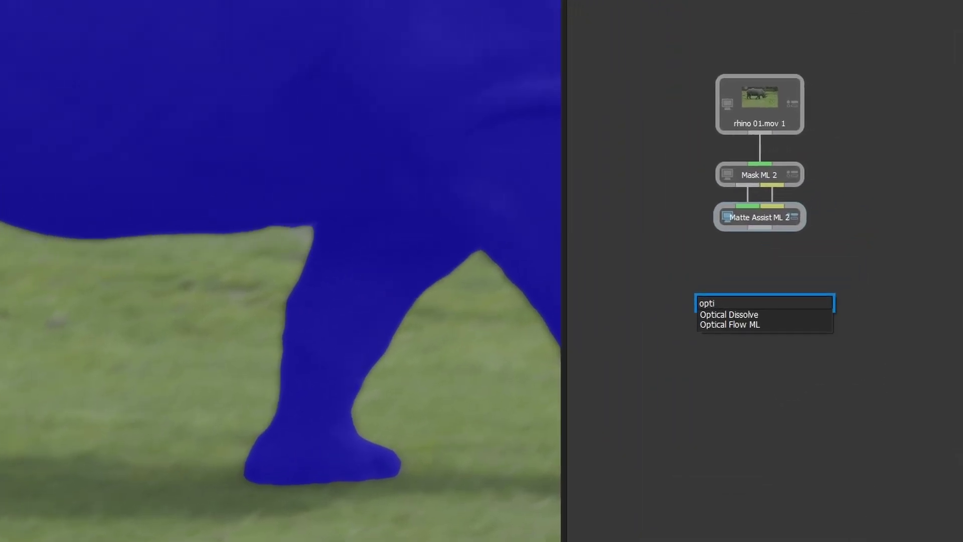
{"action": "key", "text": "Down"}
{"action": "key", "text": "Down"}
{"action": "key", "text": "Return"}
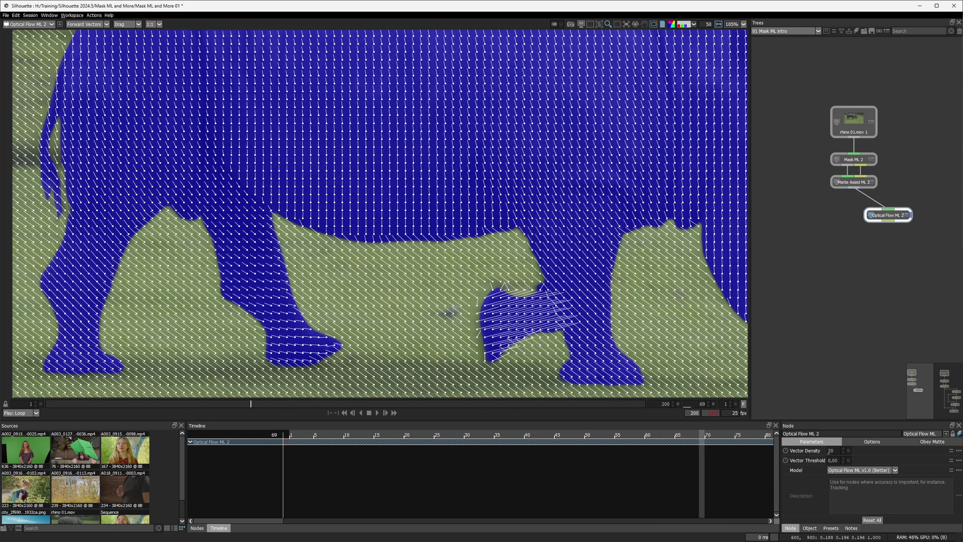
Review the optical flow of the rhino as Colorized, Reverse Vectors and Forward Vectors output
{"action": "left_click", "coordinate": [87, 24]}
{"action": "left_click", "coordinate": [77, 42]}
{"action": "left_click", "coordinate": [86, 24]}
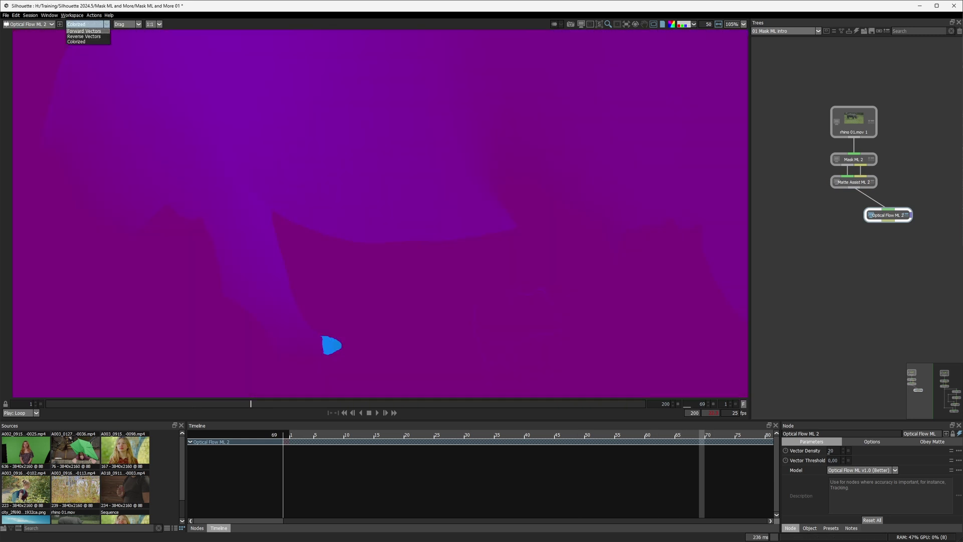
{"action": "left_click", "coordinate": [83, 36]}
{"action": "left_click", "coordinate": [86, 24]}
{"action": "left_click", "coordinate": [84, 32]}
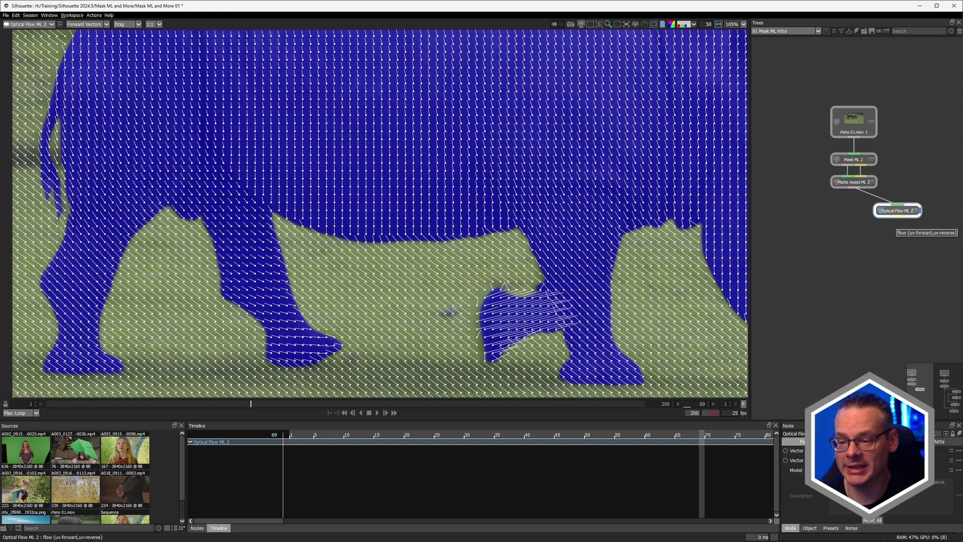
Add a Motion Blur node fed by the Matte Assist ML 2 output and the Optical Flow ML 2 vectors, and check its effect on the alpha
{"action": "key", "text": "Tab"}
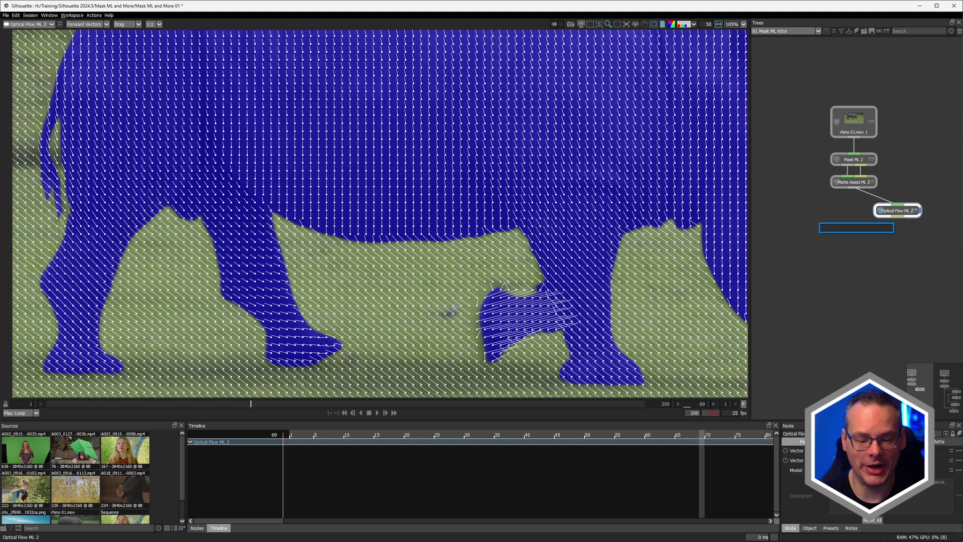
{"action": "type", "text": "motion"}
{"action": "key", "text": "Down"}
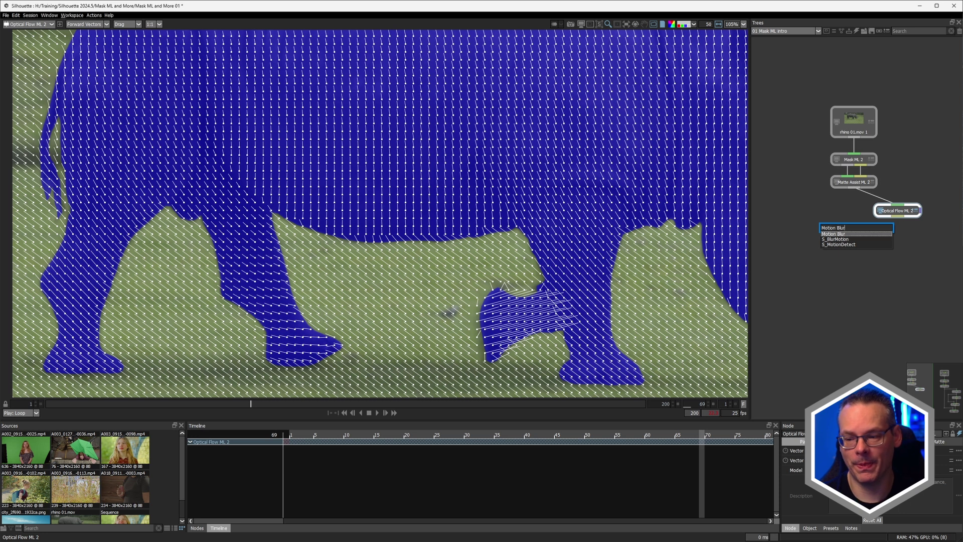
{"action": "key", "text": "Return"}
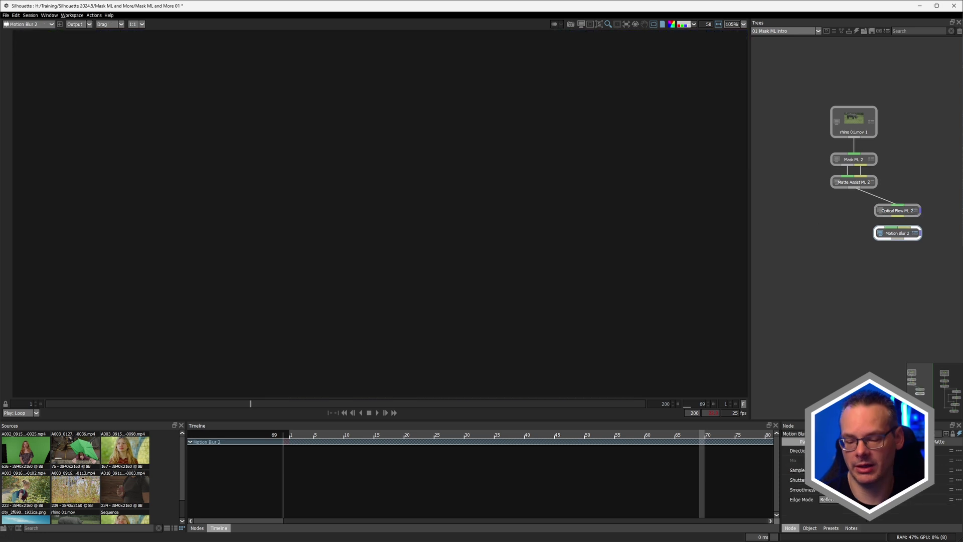
{"action": "left_click_drag", "start_coordinate": [898, 233], "coordinate": [855, 232]}
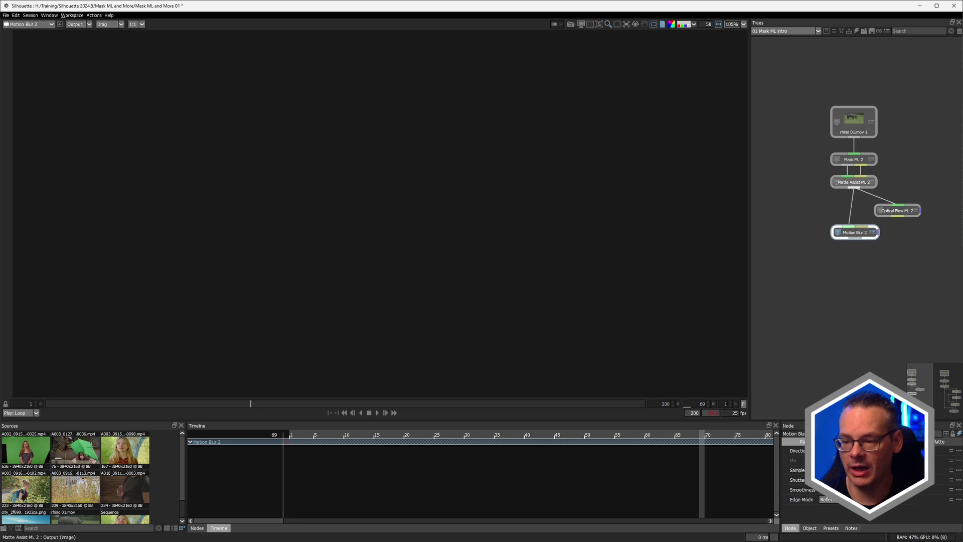
{"action": "left_click_drag", "start_coordinate": [853, 187], "coordinate": [849, 227]}
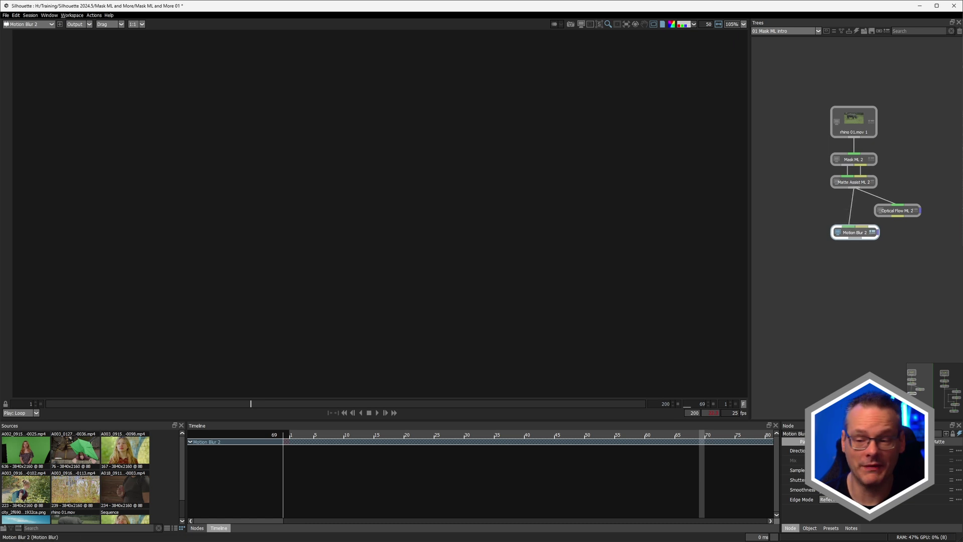
{"action": "left_click_drag", "start_coordinate": [855, 232], "coordinate": [897, 217]}
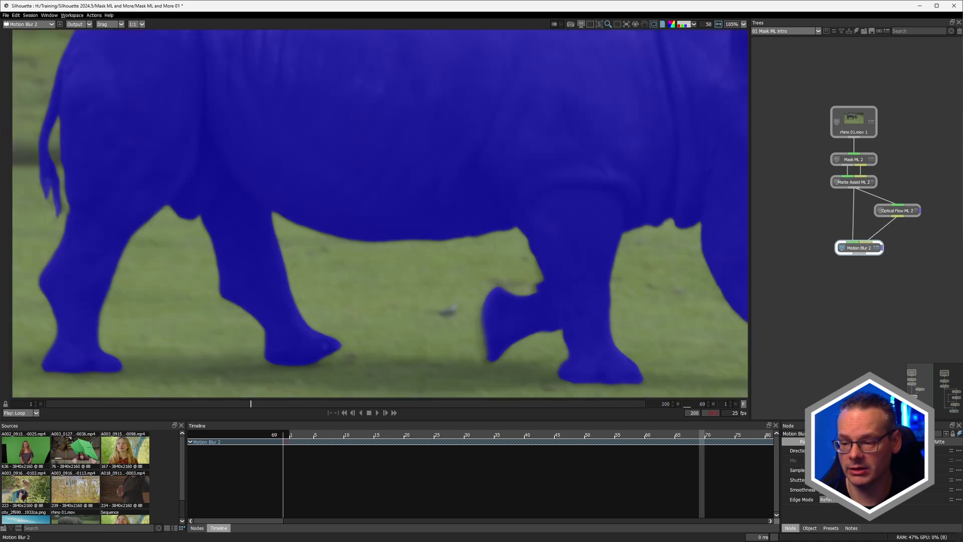
{"action": "left_click_drag", "start_coordinate": [859, 248], "coordinate": [859, 240]}
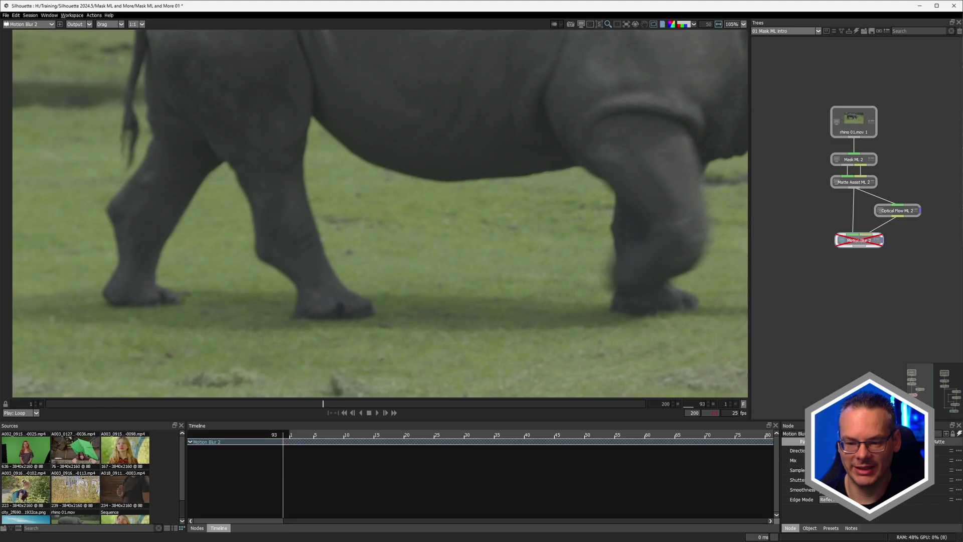
{"action": "key", "text": "d"}
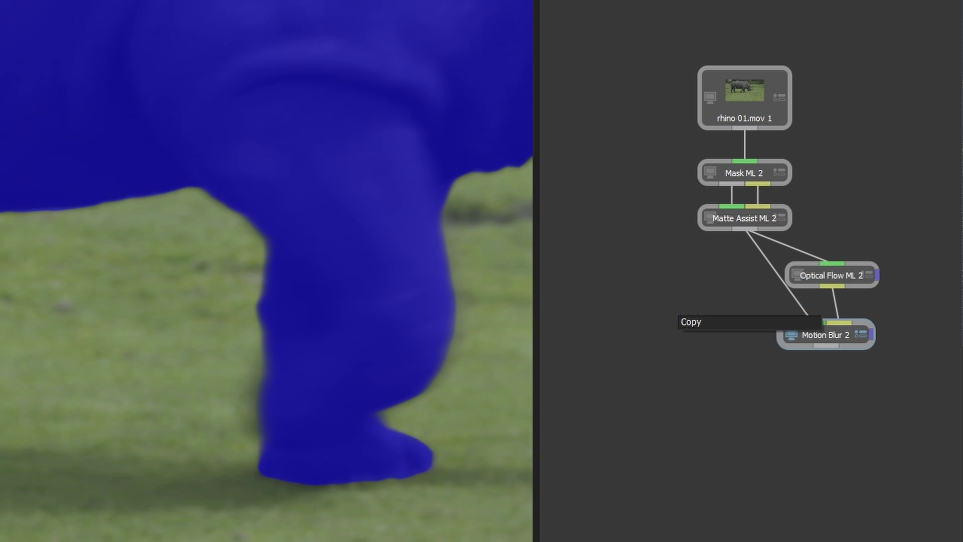
Add a Copy node and connect the Matte Assist ML 2 and Motion Blur 2 outputs to its inputs
{"action": "key", "text": "Return"}
{"action": "left_click_drag", "start_coordinate": [826, 379], "coordinate": [694, 328]}
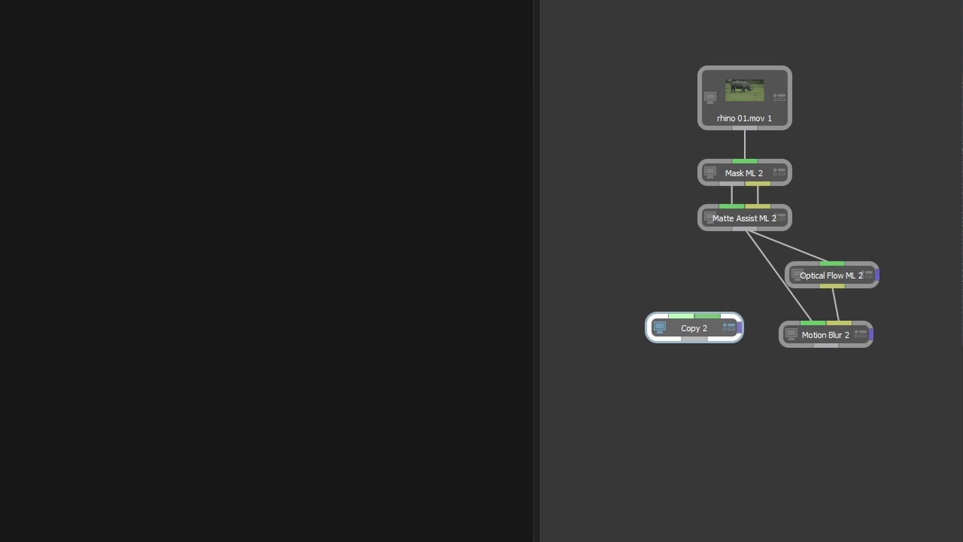
{"action": "left_click_drag", "start_coordinate": [744, 229], "coordinate": [714, 355]}
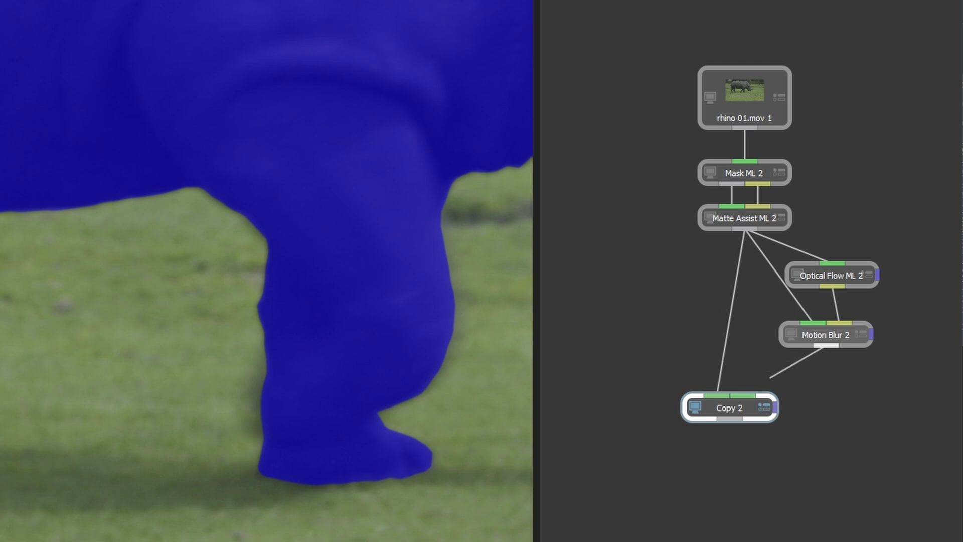
{"action": "left_click_drag", "start_coordinate": [770, 377], "coordinate": [751, 392]}
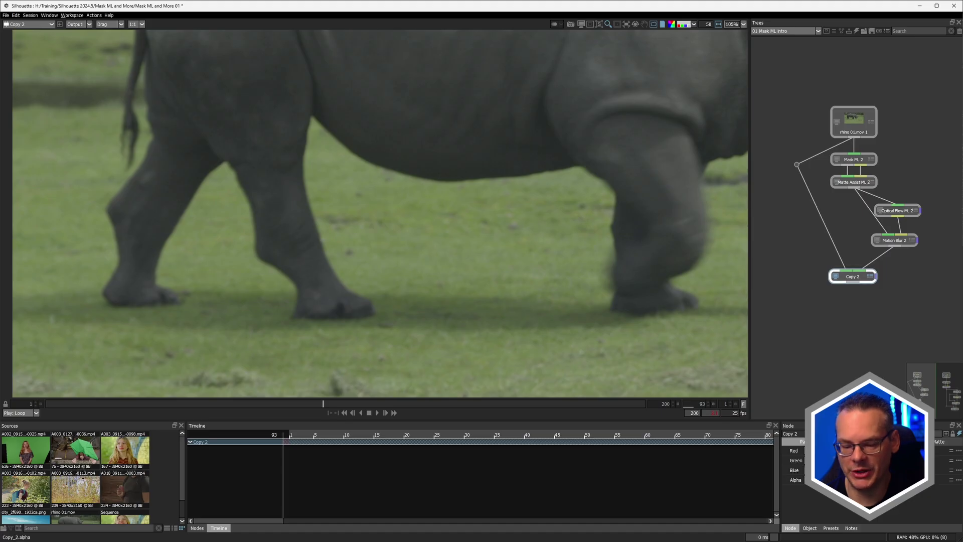
Set the Copy node's Alpha channel to Alpha and inspect the motion-blurred rhino matte
{"action": "key", "text": "a"}
{"action": "key", "text": "a"}
{"action": "left_click", "coordinate": [817, 479]}
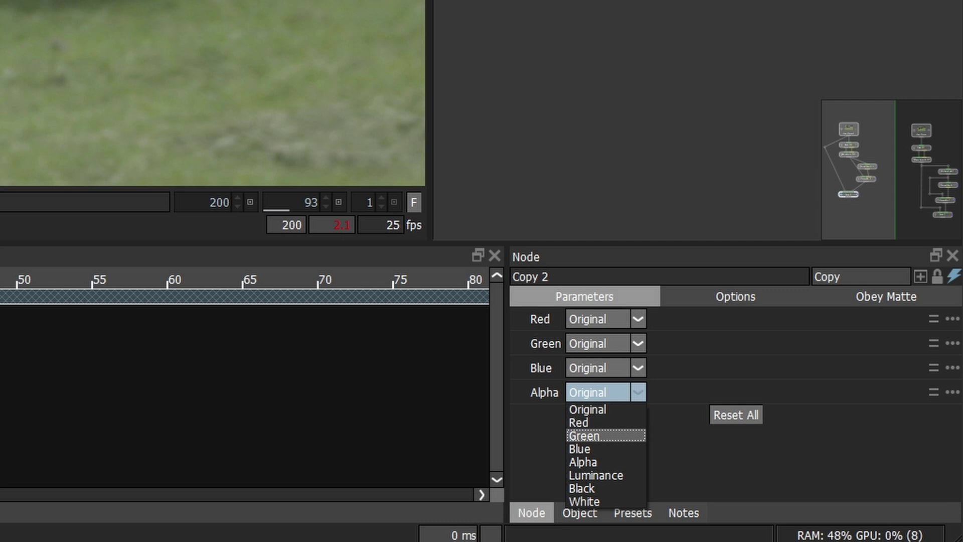
{"action": "left_click", "coordinate": [811, 507]}
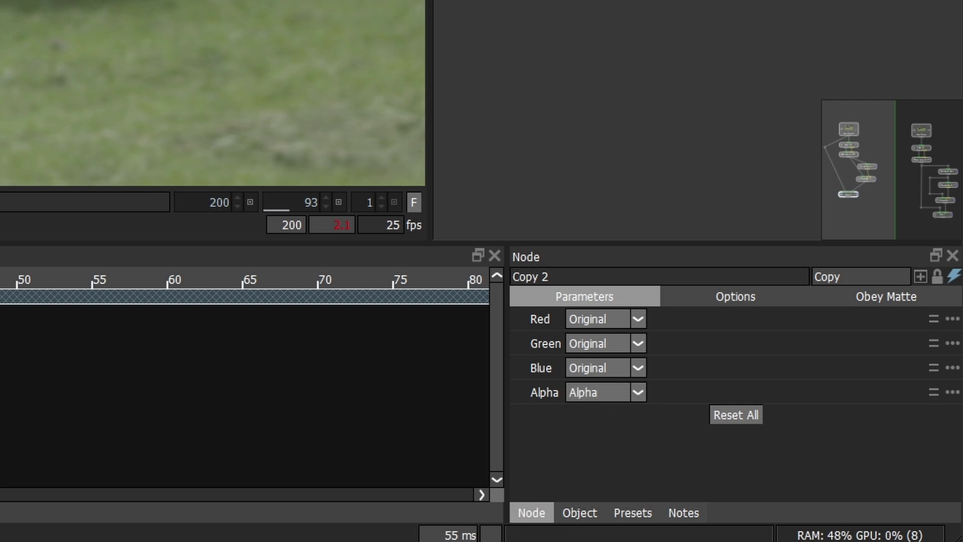
{"action": "key", "text": "a"}
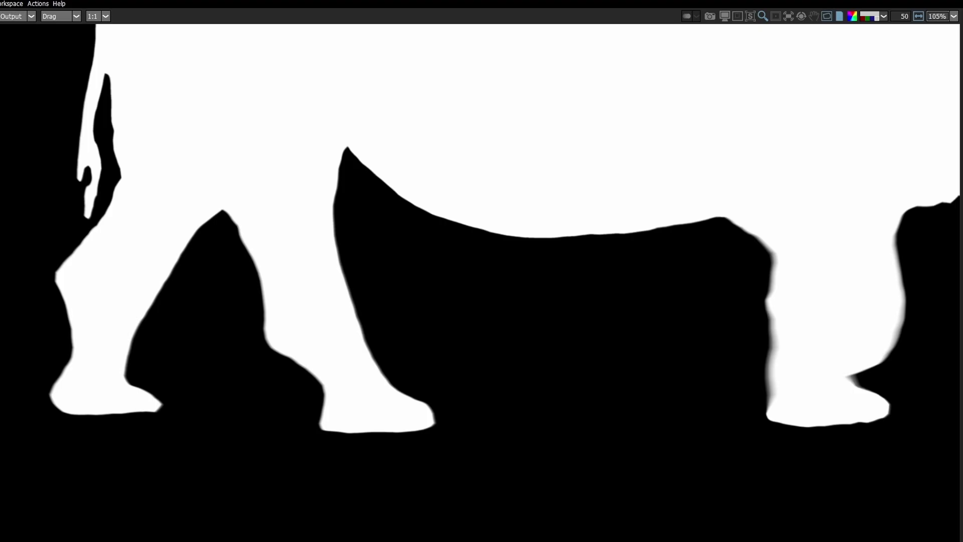
{"action": "key", "text": "f"}
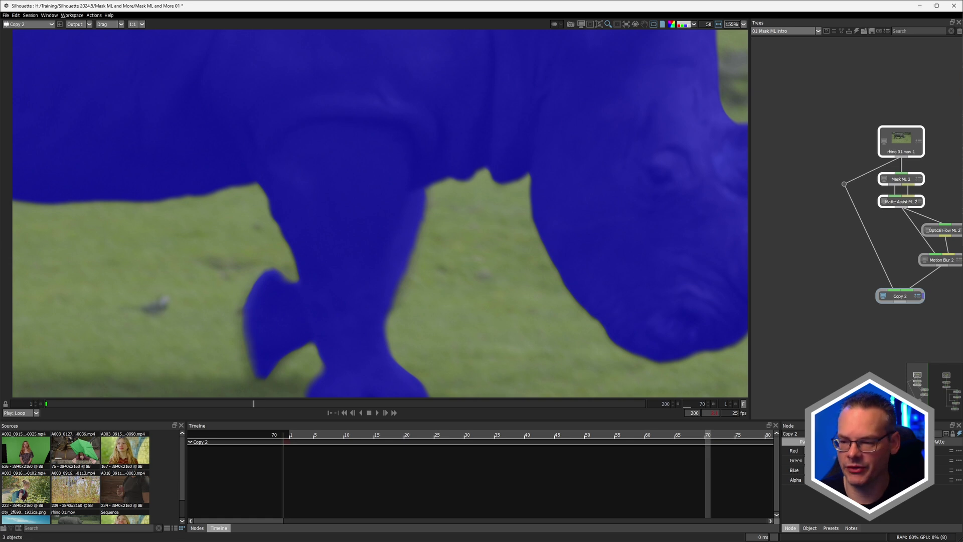
Duplicate the rhino source, Mask ML and Matte Assist ML nodes, and place a new Optical Flow ML node below them
{"action": "key", "text": "ctrl+v"}
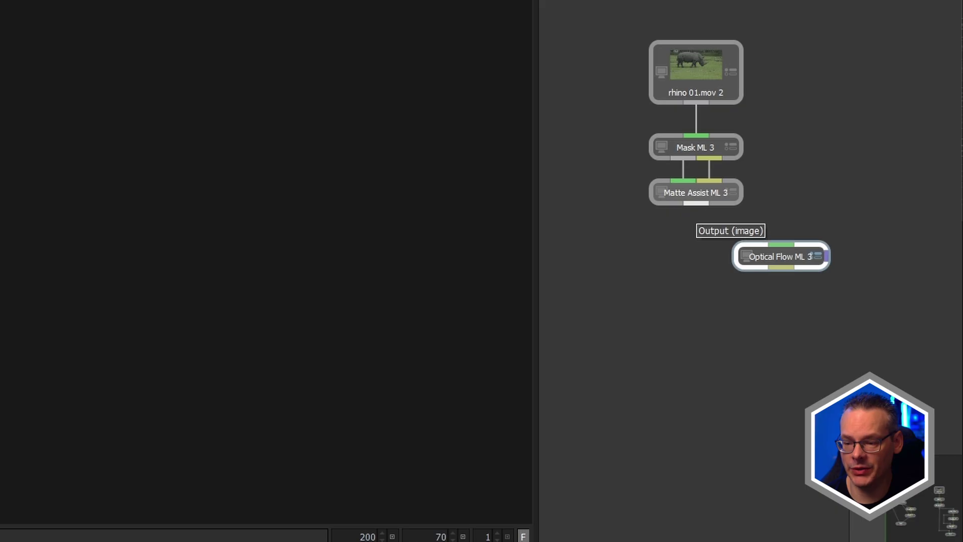
{"action": "left_click_drag", "start_coordinate": [783, 261], "coordinate": [812, 289]}
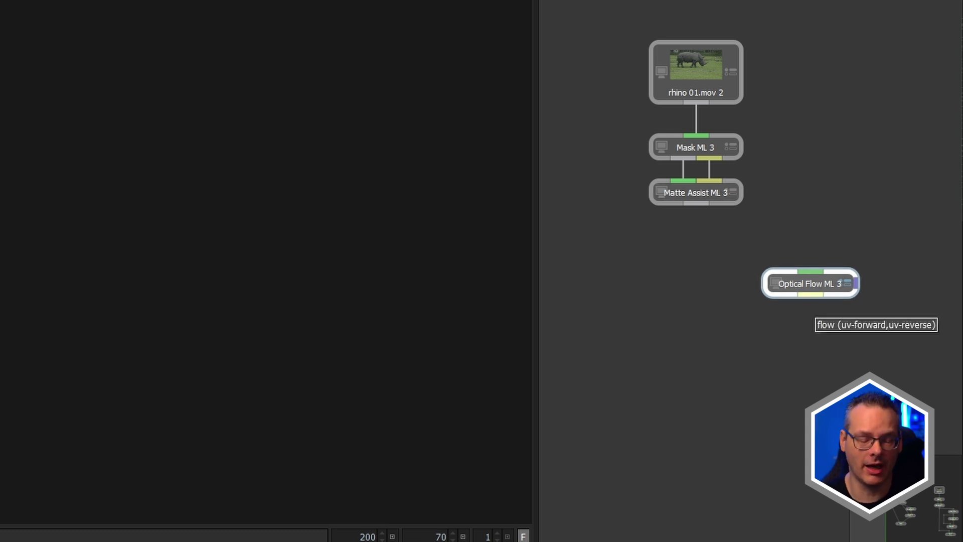
Insert an Alpha to Color node after Matte Assist ML 3, feed it into Optical Flow ML 3 and view the resulting vectors
{"action": "left_click", "coordinate": [676, 186]}
{"action": "key", "text": "Tab"}
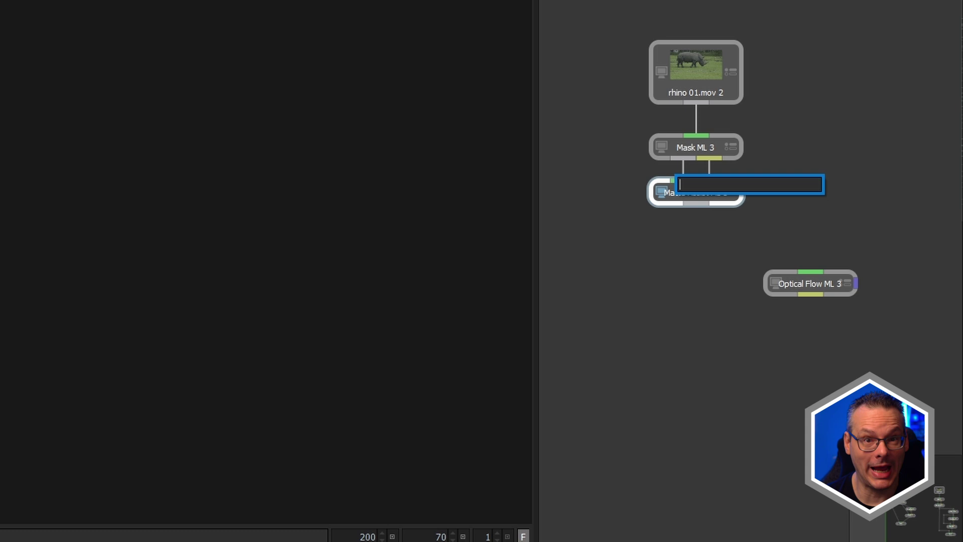
{"action": "type", "text": "alp"}
{"action": "key", "text": "Down"}
{"action": "key", "text": "Down"}
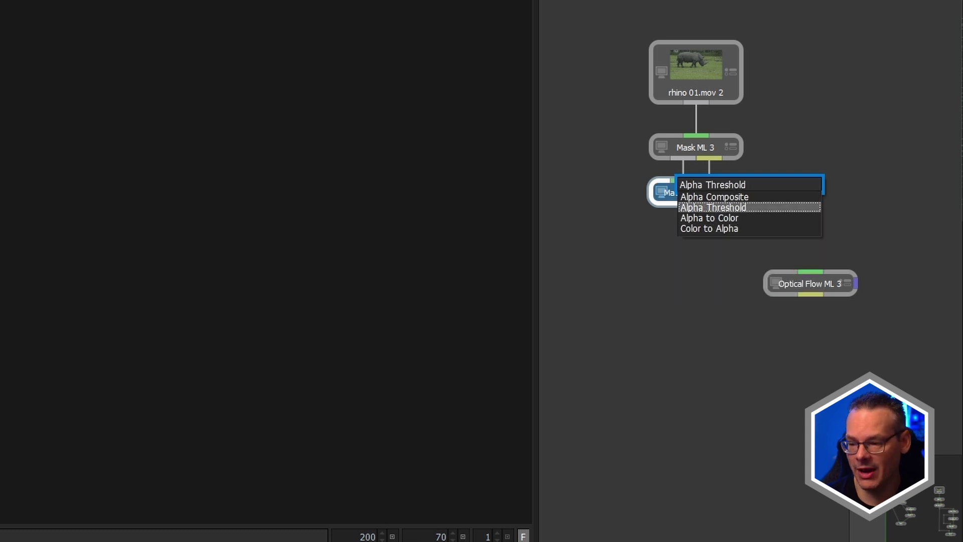
{"action": "key", "text": "Down"}
{"action": "key", "text": "Return"}
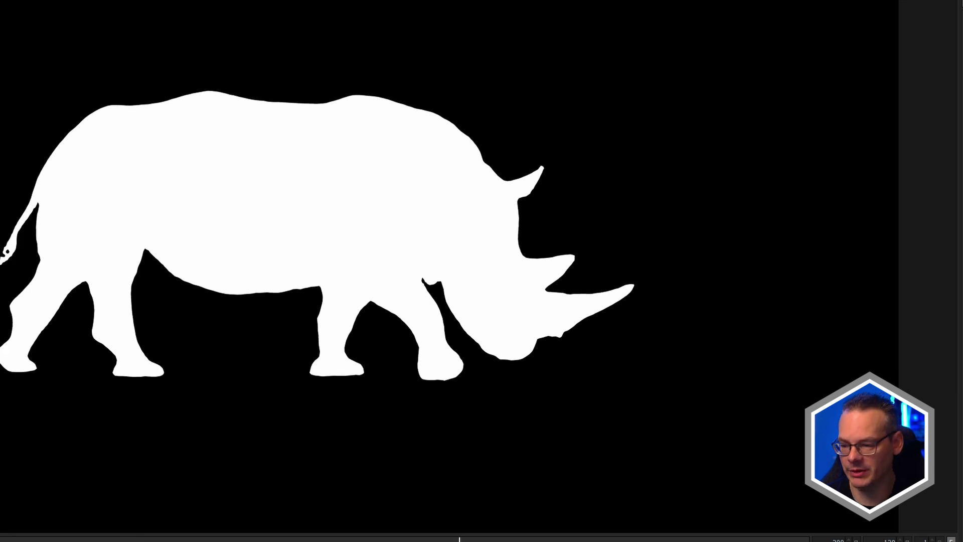
{"action": "key", "text": "grave"}
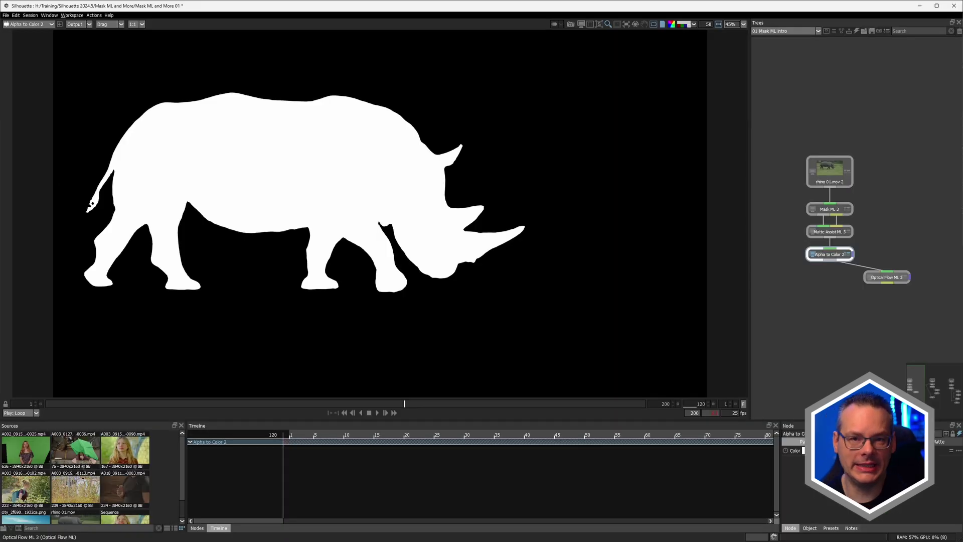
{"action": "left_click", "coordinate": [887, 277]}
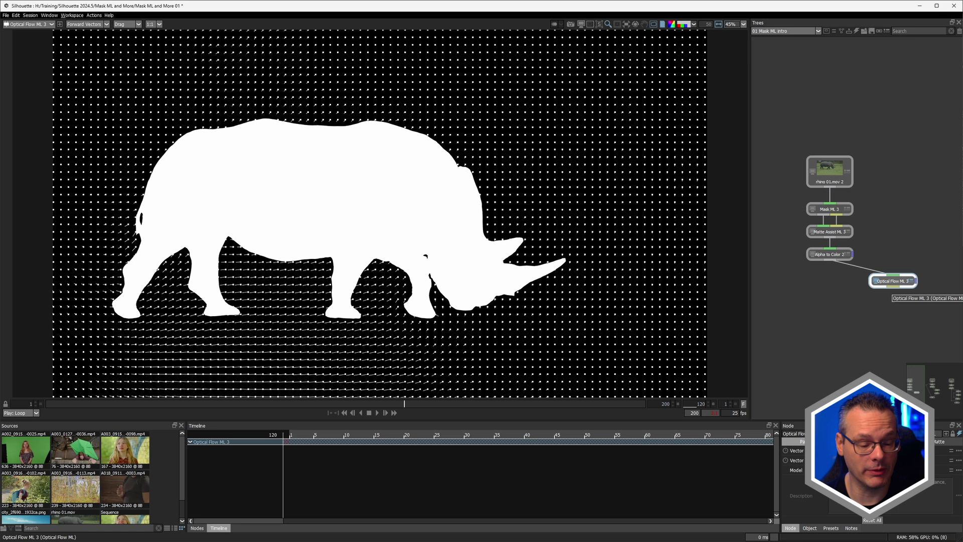
Add a Motion Blur node fed by the Alpha to Color 2 output and the Optical Flow ML 3 vectors
{"action": "key", "text": "Tab"}
{"action": "type", "text": "motion"}
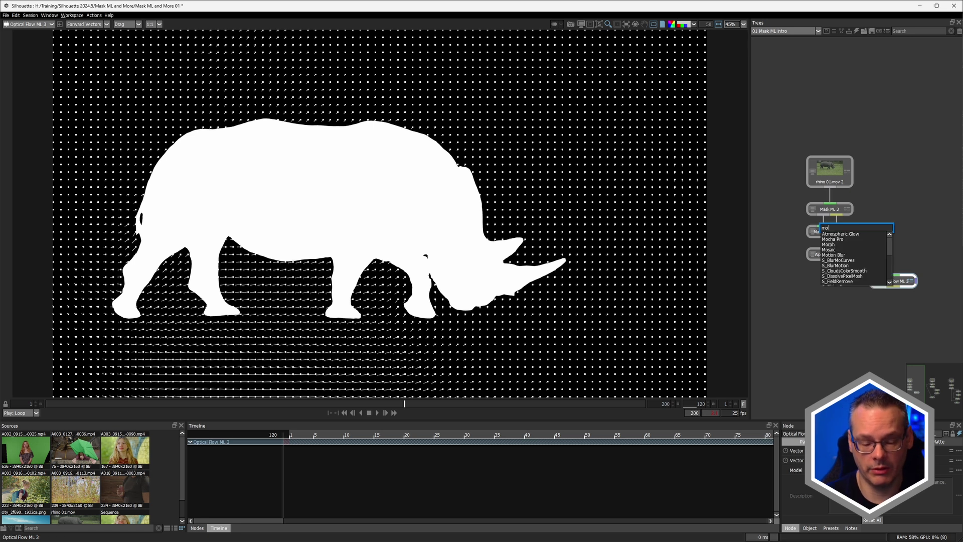
{"action": "key", "text": "Return"}
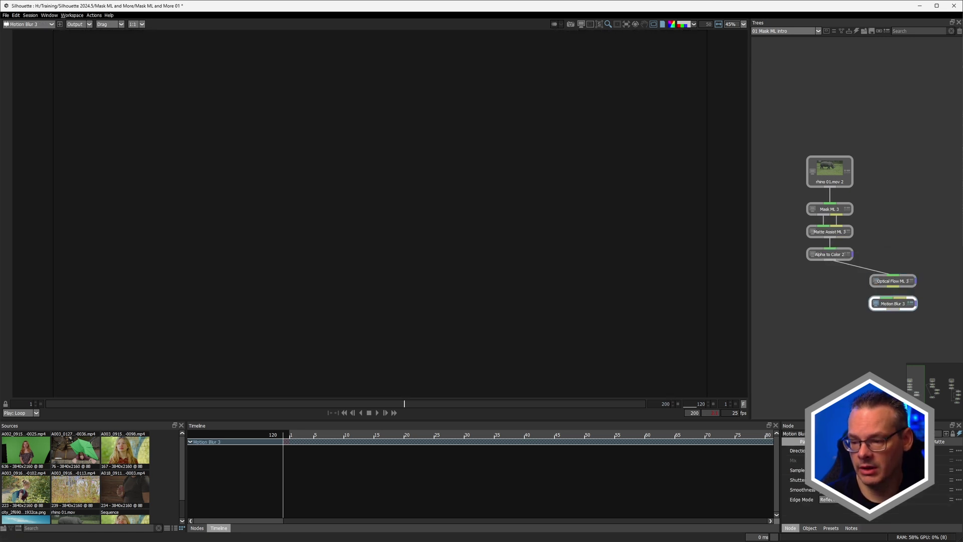
{"action": "left_click_drag", "start_coordinate": [893, 303], "coordinate": [835, 306]}
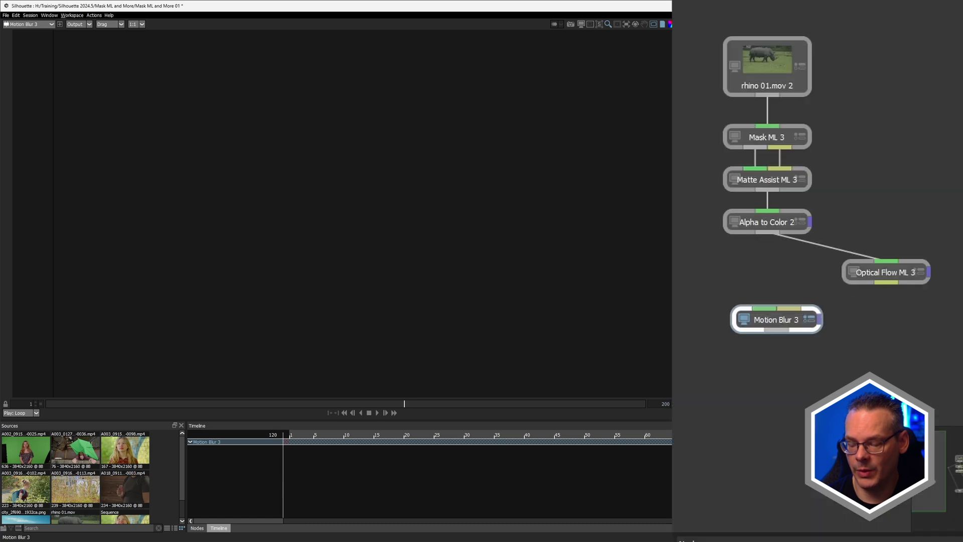
{"action": "left_click_drag", "start_coordinate": [767, 228], "coordinate": [768, 231]}
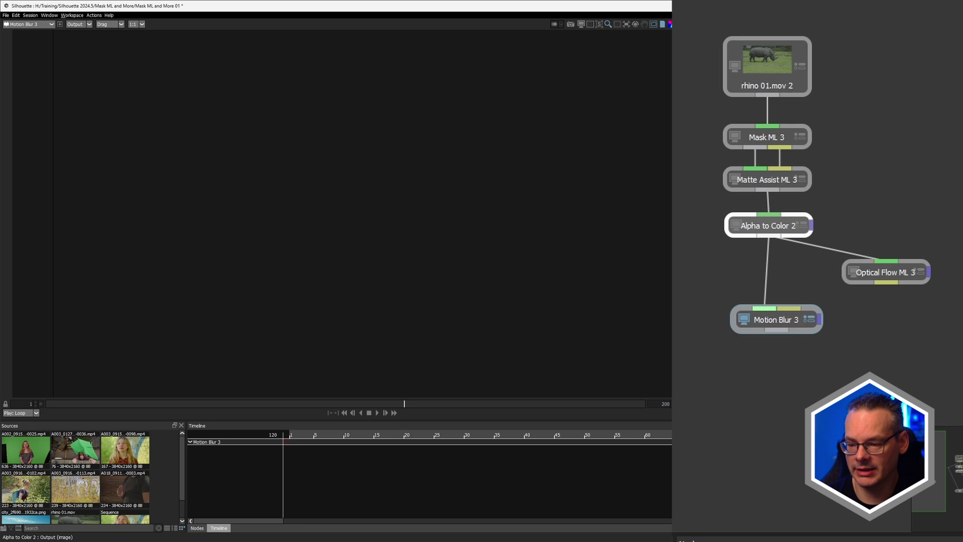
{"action": "left_click_drag", "start_coordinate": [777, 319], "coordinate": [784, 335]}
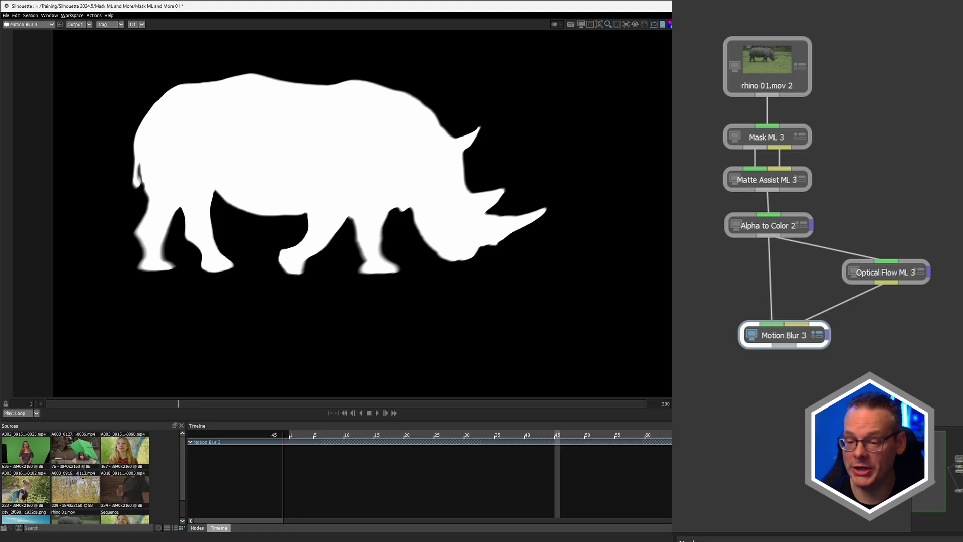
Add a Copy node that takes the rhino 01.mov 2 source and the Motion Blur 3 output, and tidy the node layout
{"action": "key", "text": "Tab"}
{"action": "type", "text": "cop"}
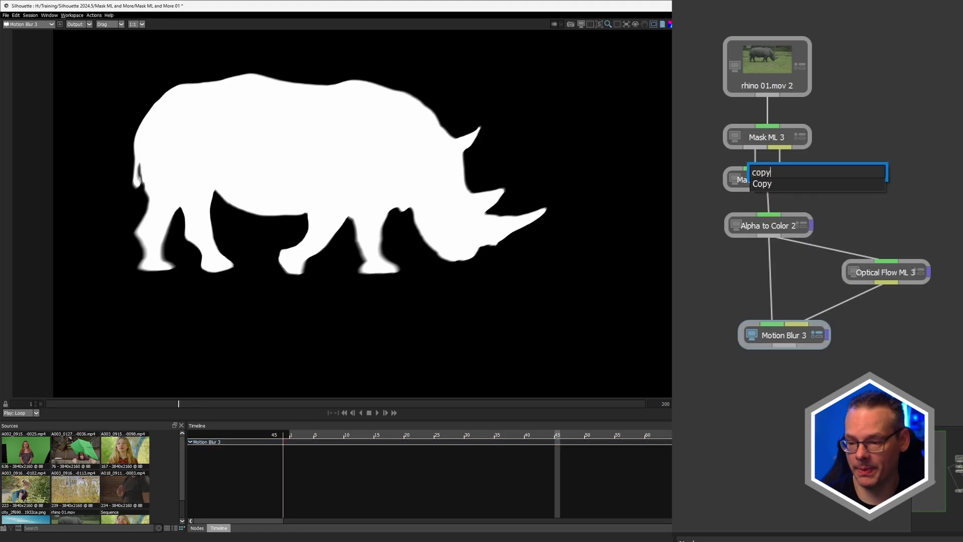
{"action": "key", "text": "Return"}
{"action": "left_click_drag", "start_coordinate": [829, 187], "coordinate": [770, 275]}
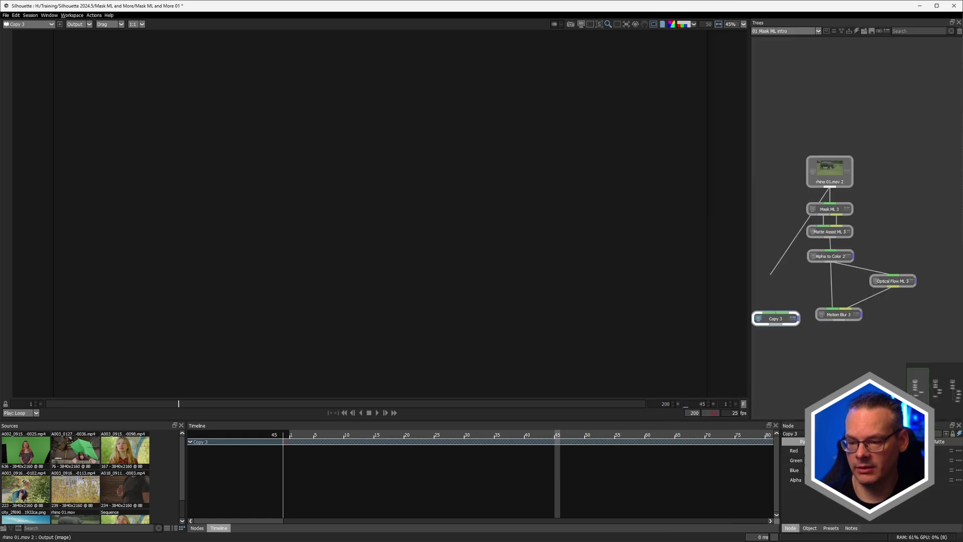
{"action": "left_click_drag", "start_coordinate": [766, 310], "coordinate": [770, 312]}
{"action": "left_click_drag", "start_coordinate": [929, 200], "coordinate": [829, 317]}
{"action": "left_click_drag", "start_coordinate": [828, 232], "coordinate": [863, 231]}
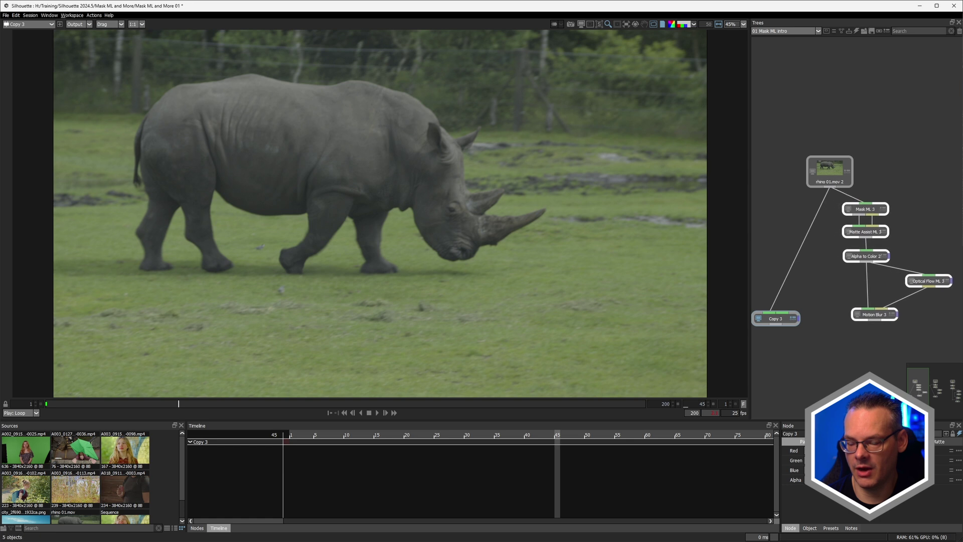
{"action": "mouse_move", "coordinate": [776, 318]}
{"action": "left_mouse_down"}
{"action": "mouse_move", "coordinate": [796, 314]}
{"action": "mouse_move", "coordinate": [788, 331]}
{"action": "left_mouse_up"}
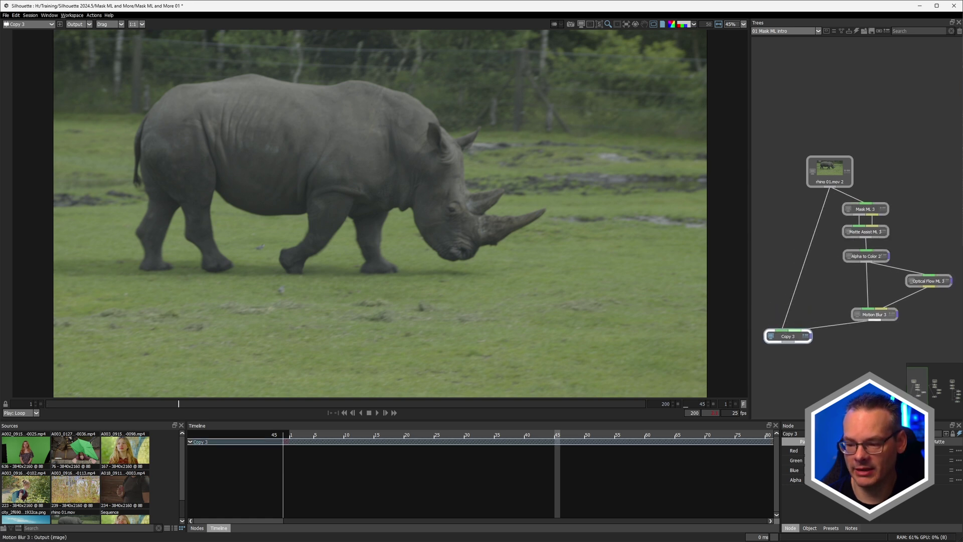
{"action": "left_click_drag", "start_coordinate": [788, 336], "coordinate": [790, 355]}
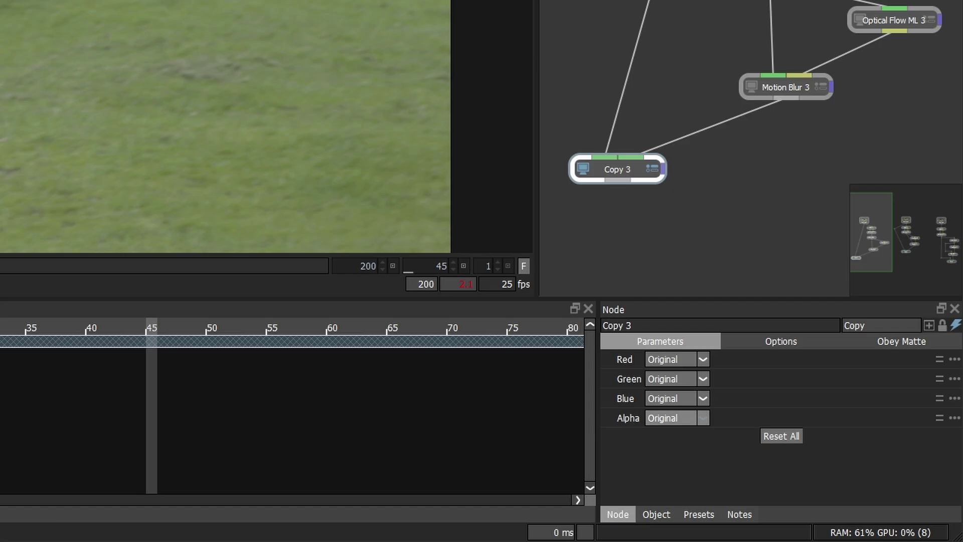
Set the Alpha channel of Copy 3 to Alpha and display its alpha
{"action": "left_click", "coordinate": [824, 480]}
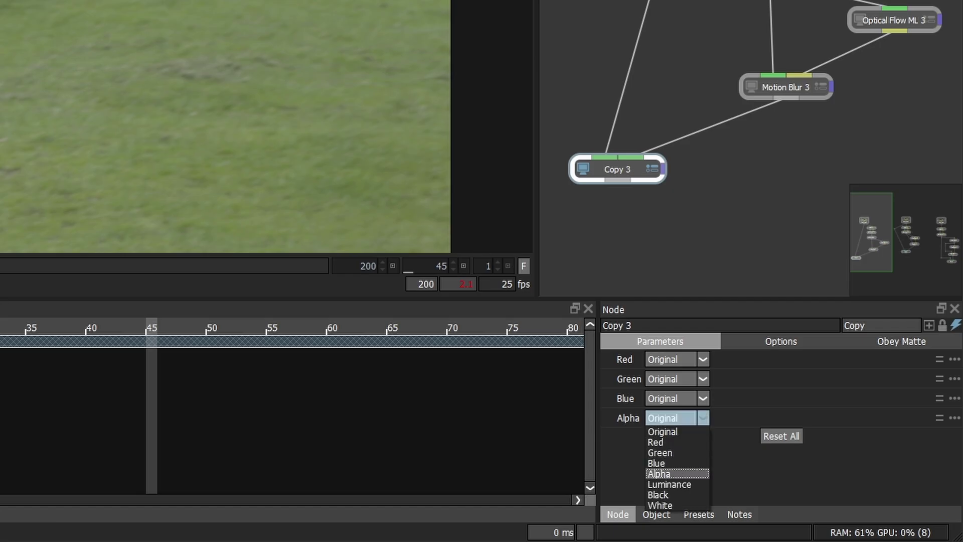
{"action": "left_click", "coordinate": [677, 473]}
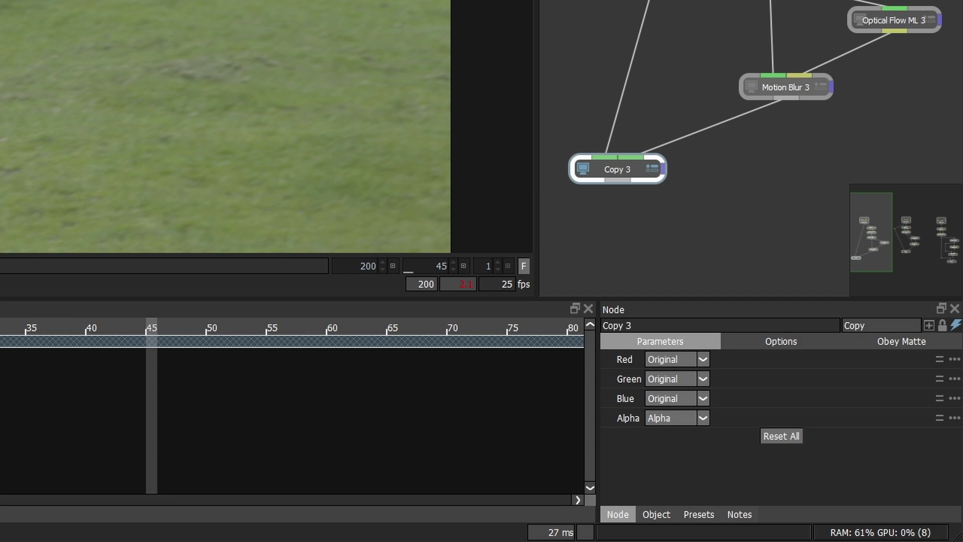
{"action": "key", "text": "a"}
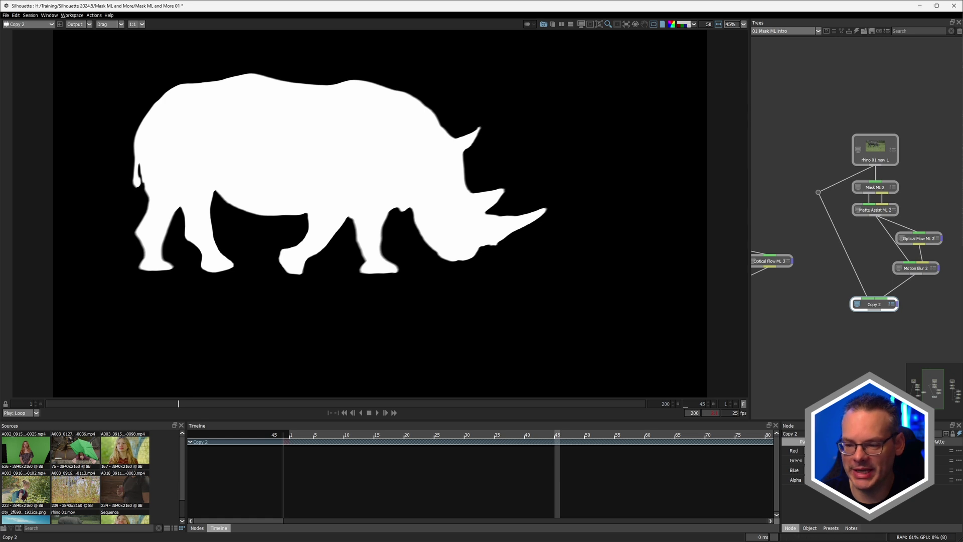
Compare the alphas of Copy 2 and Copy 3 with the split view, zooming in on the rhino's legs
{"action": "left_click_drag", "start_coordinate": [802, 226], "coordinate": [945, 193]}
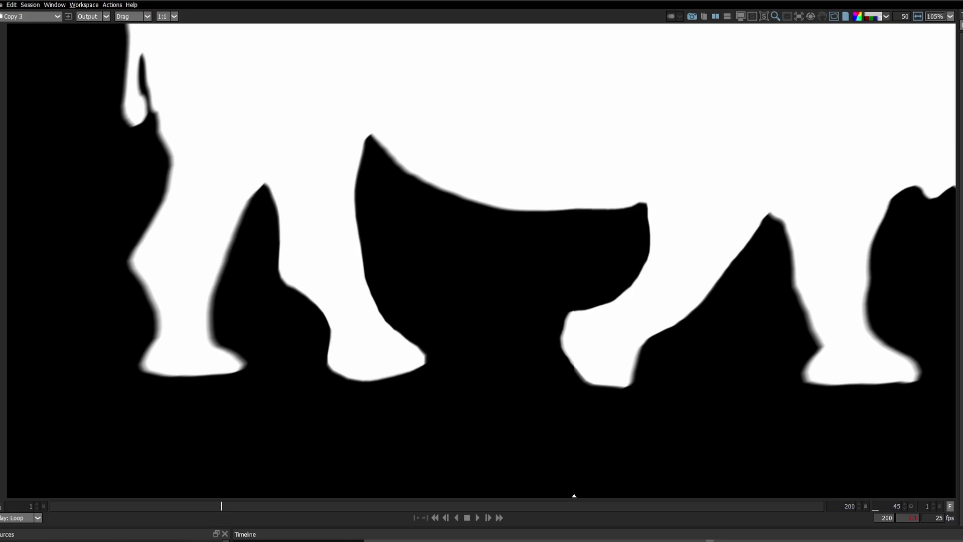
{"action": "left_click_drag", "start_coordinate": [574, 495], "coordinate": [351, 495]}
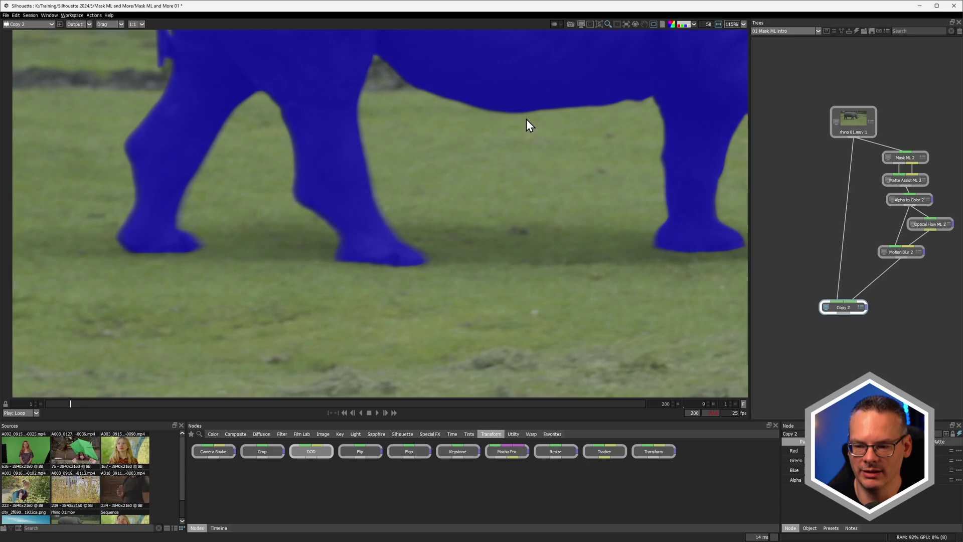
{"action": "scroll", "coordinate": [434, 273], "scroll_direction": "down", "scroll_amount": 4}
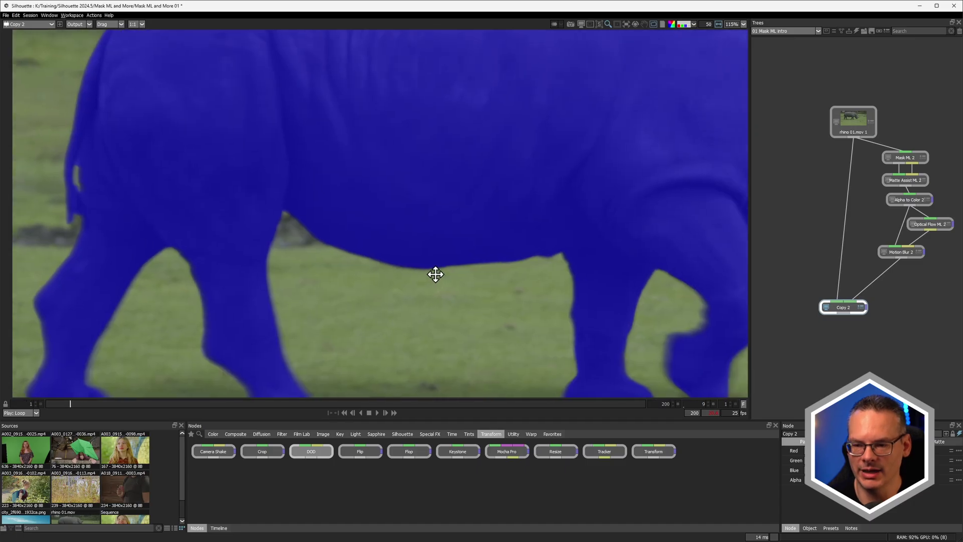
Frame the whole rhino and preview the Copy 2 result as a cutout over a gray background
{"action": "left_click_drag", "start_coordinate": [486, 243], "coordinate": [426, 218]}
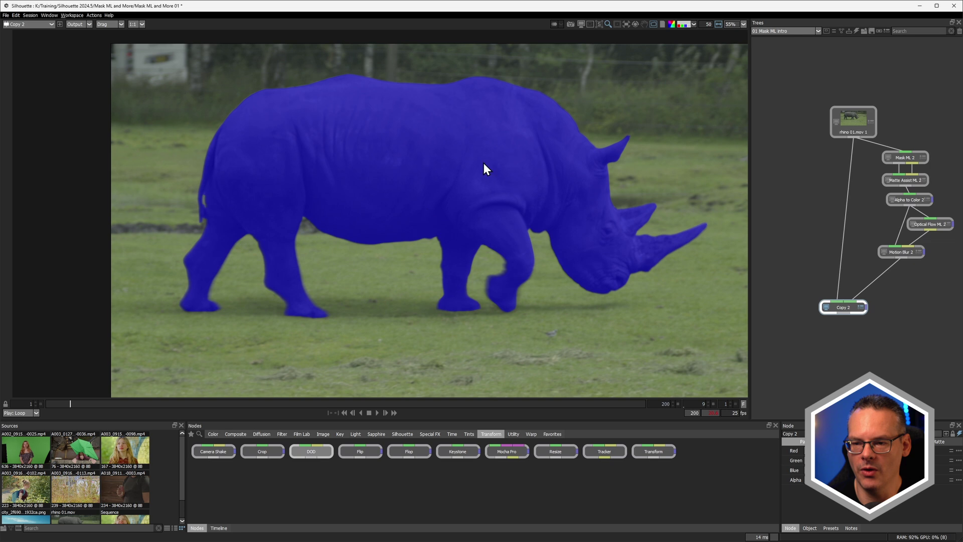
{"action": "left_click", "coordinate": [672, 25]}
{"action": "left_click", "coordinate": [690, 39]}
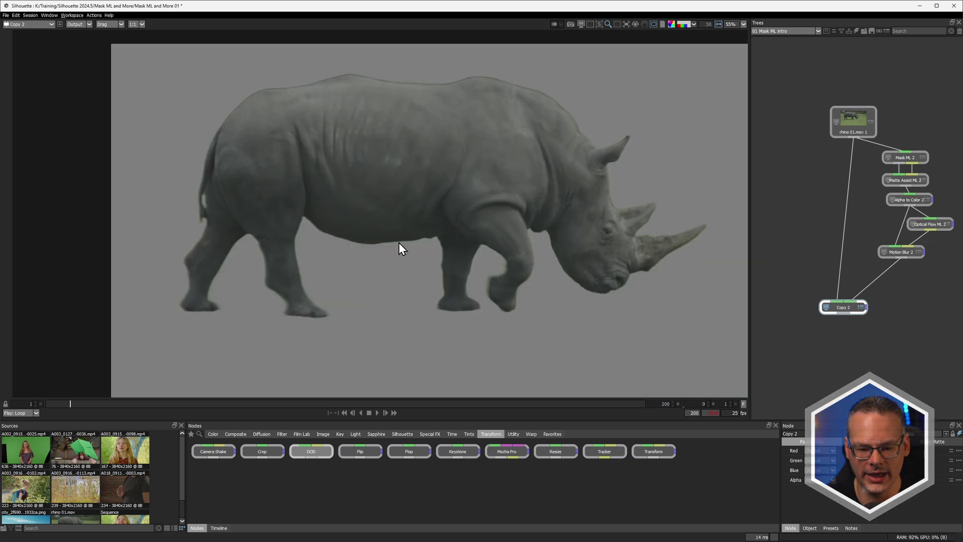
{"action": "scroll", "coordinate": [399, 242], "scroll_direction": "down", "scroll_amount": 1}
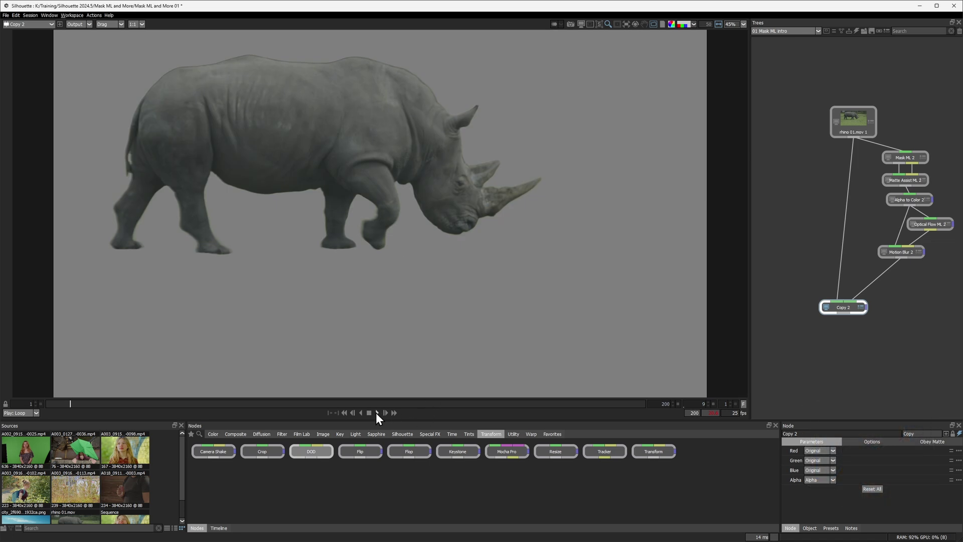